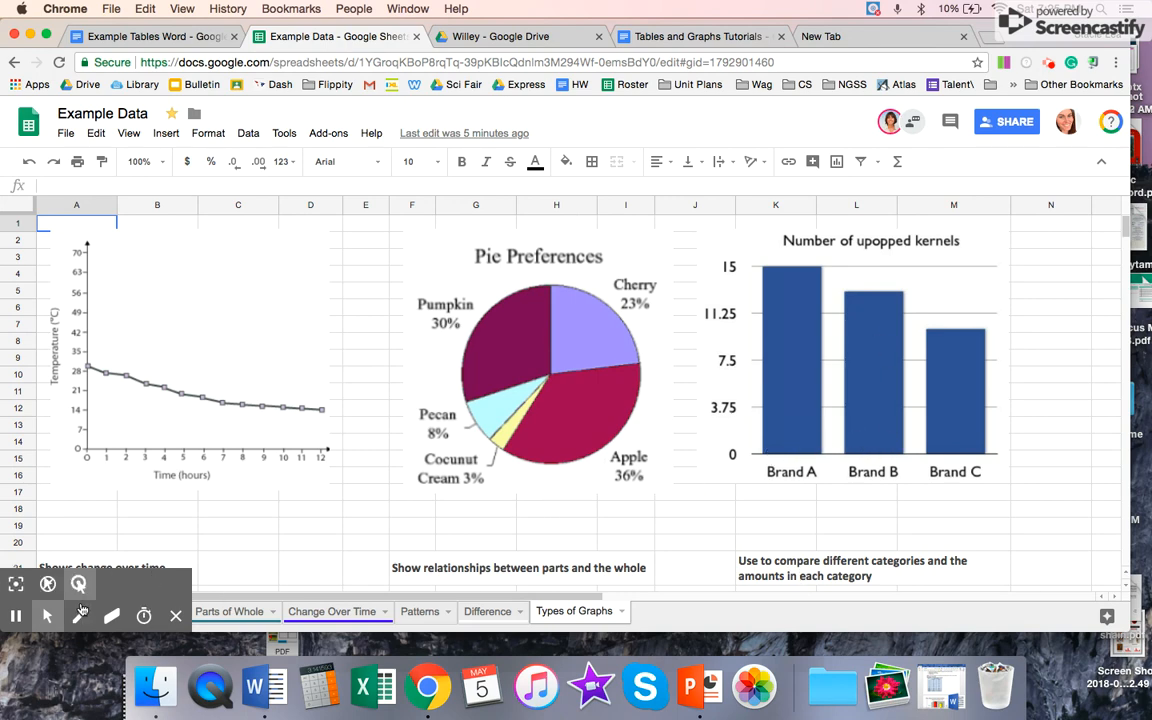
On the Trials sheet, insert a chart from the temperature and average height summary table in A12:B15
click(176, 615)
click(128, 620)
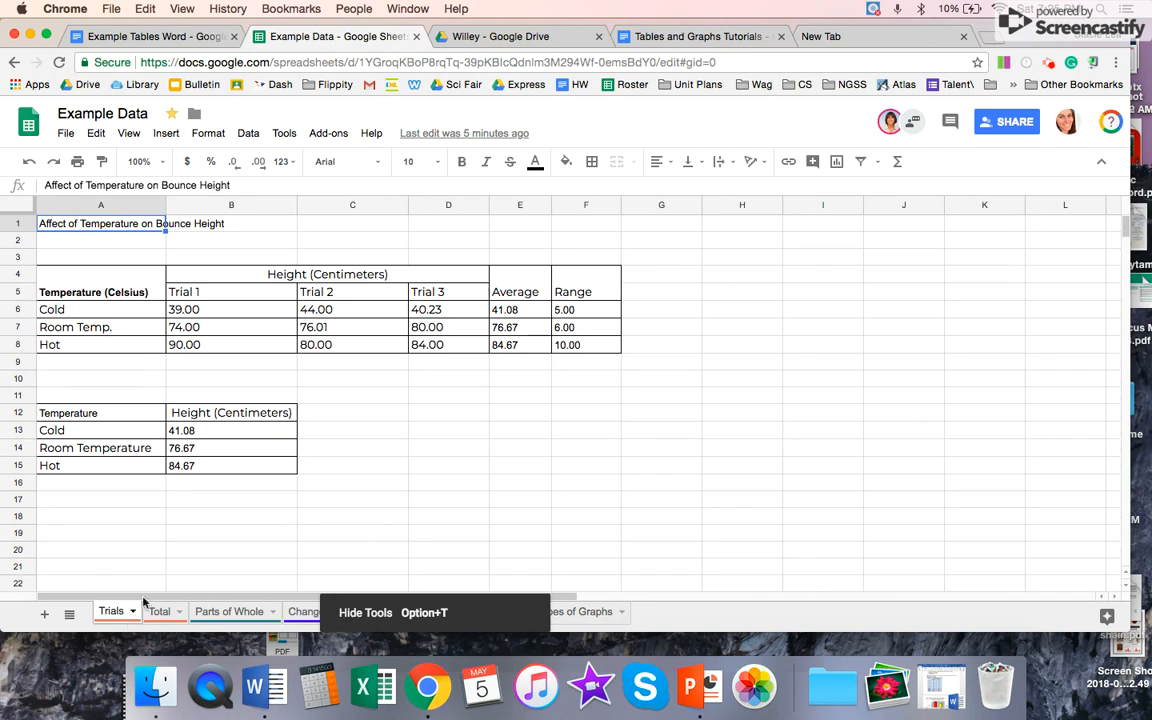
click(355, 487)
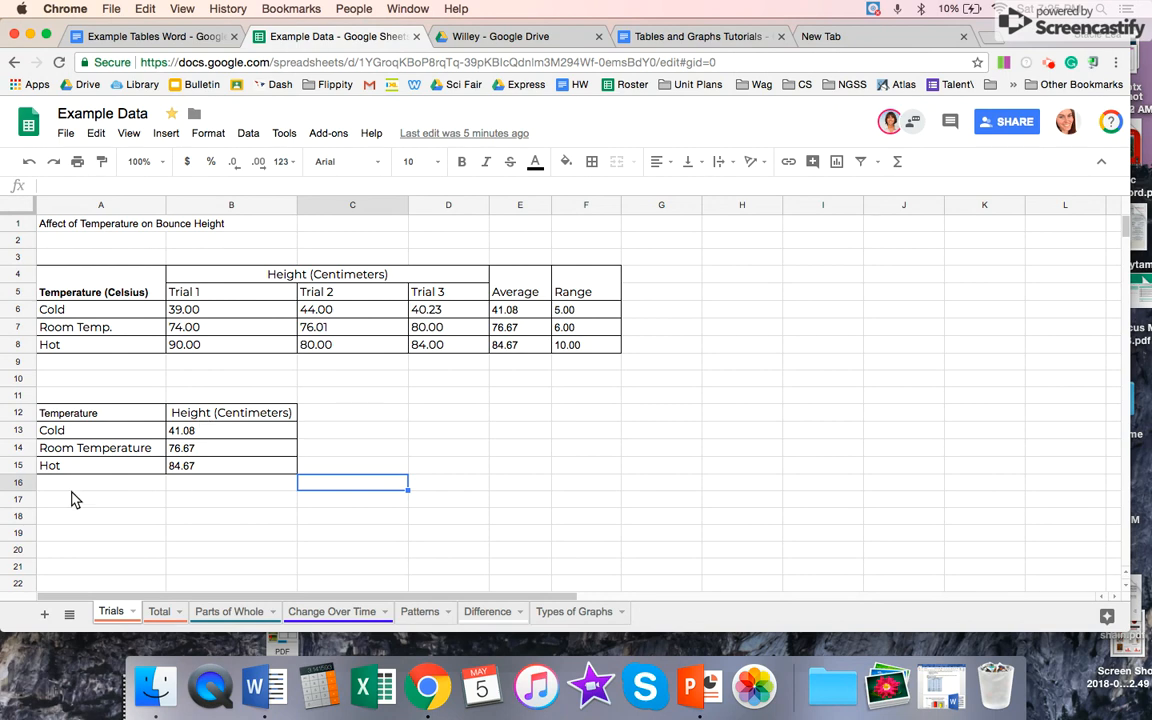
drag(120, 414, 213, 470)
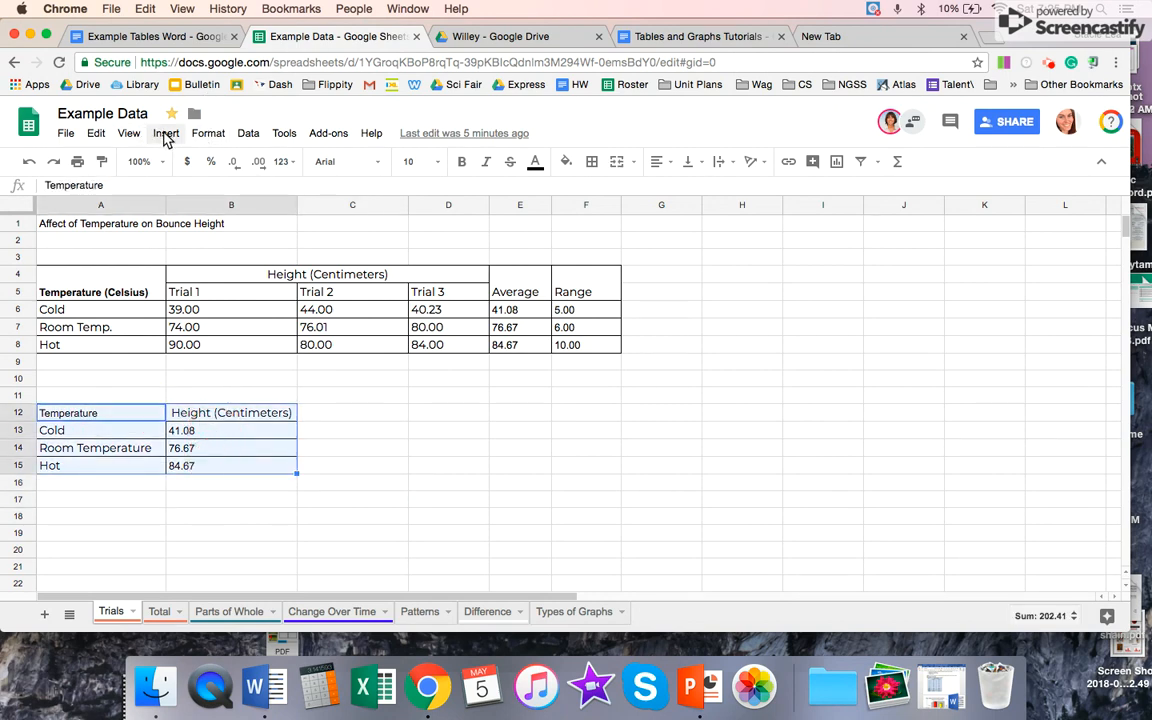
click(166, 135)
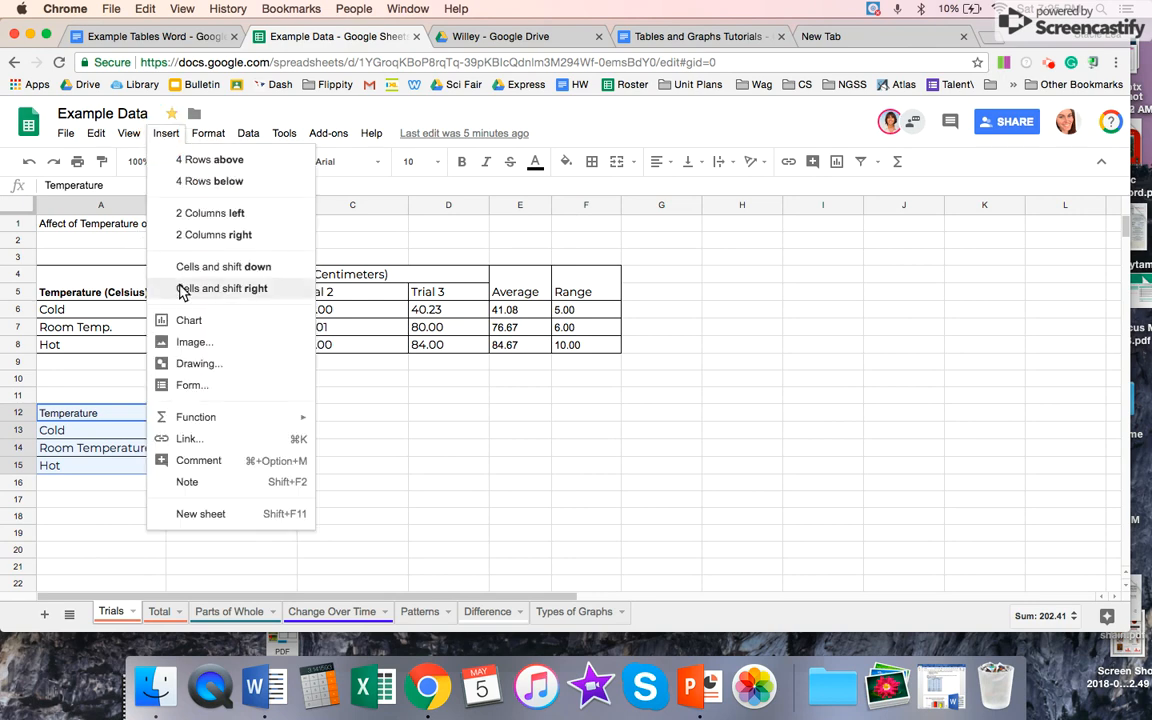
click(199, 323)
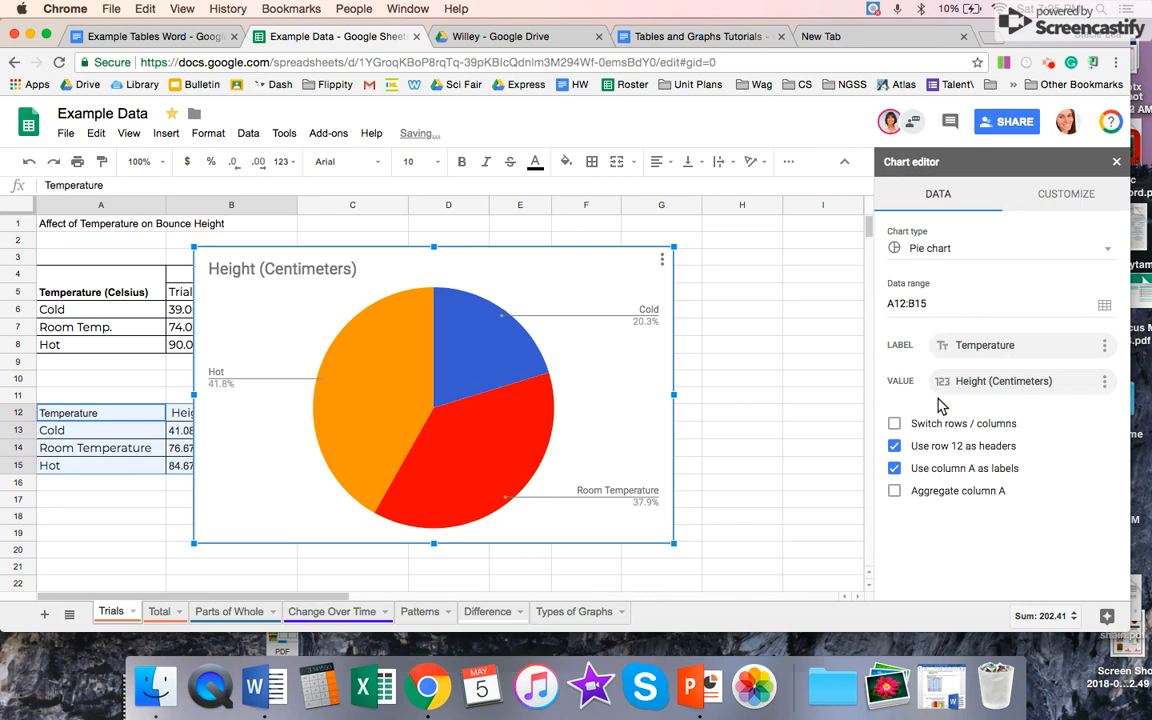
Change the chart type to a standard, unstacked Column chart
click(965, 245)
click(1030, 315)
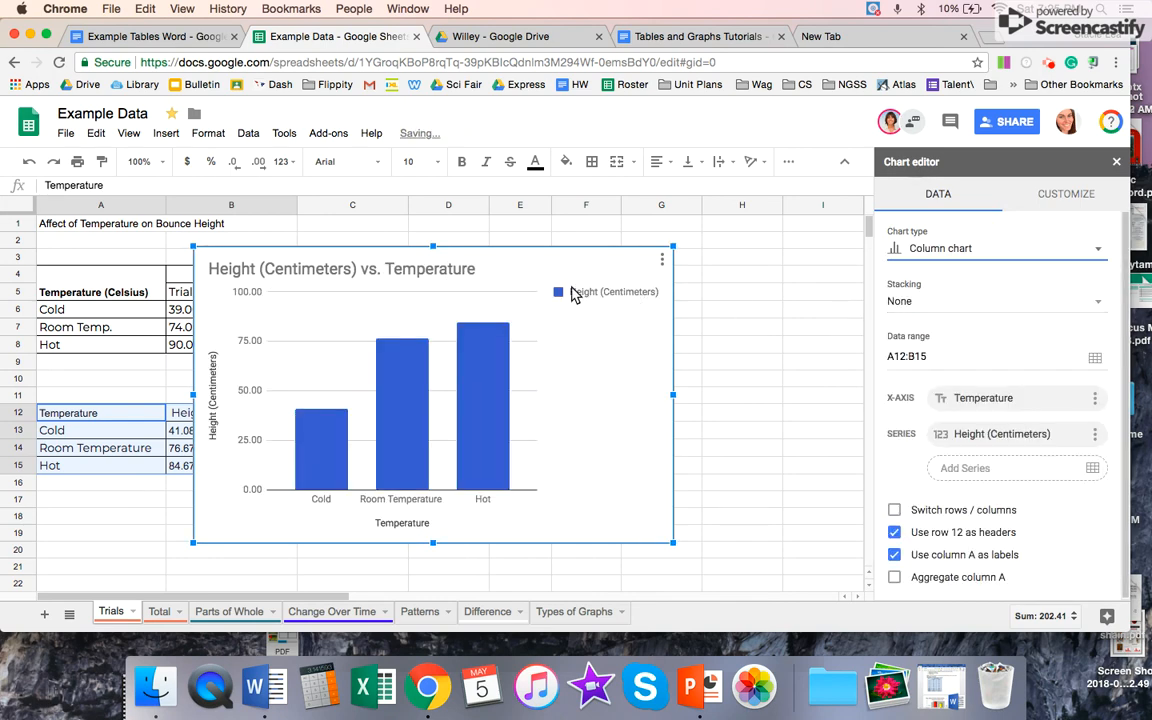
click(955, 247)
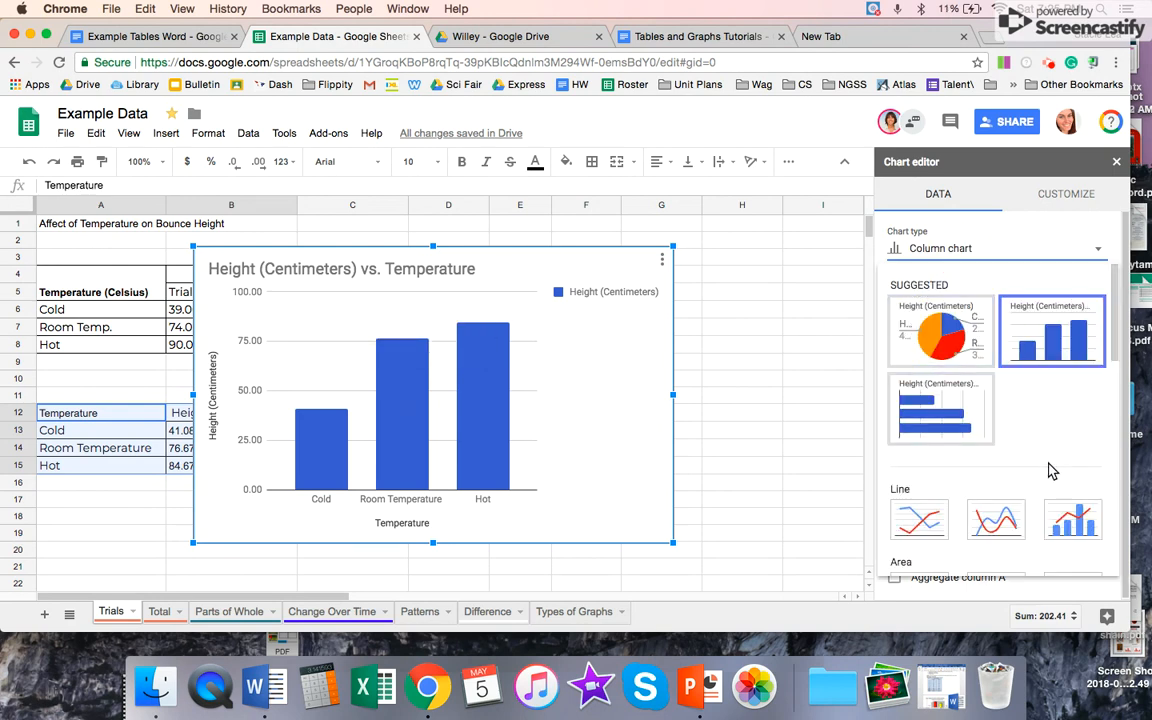
scroll(1050, 471, down, 5)
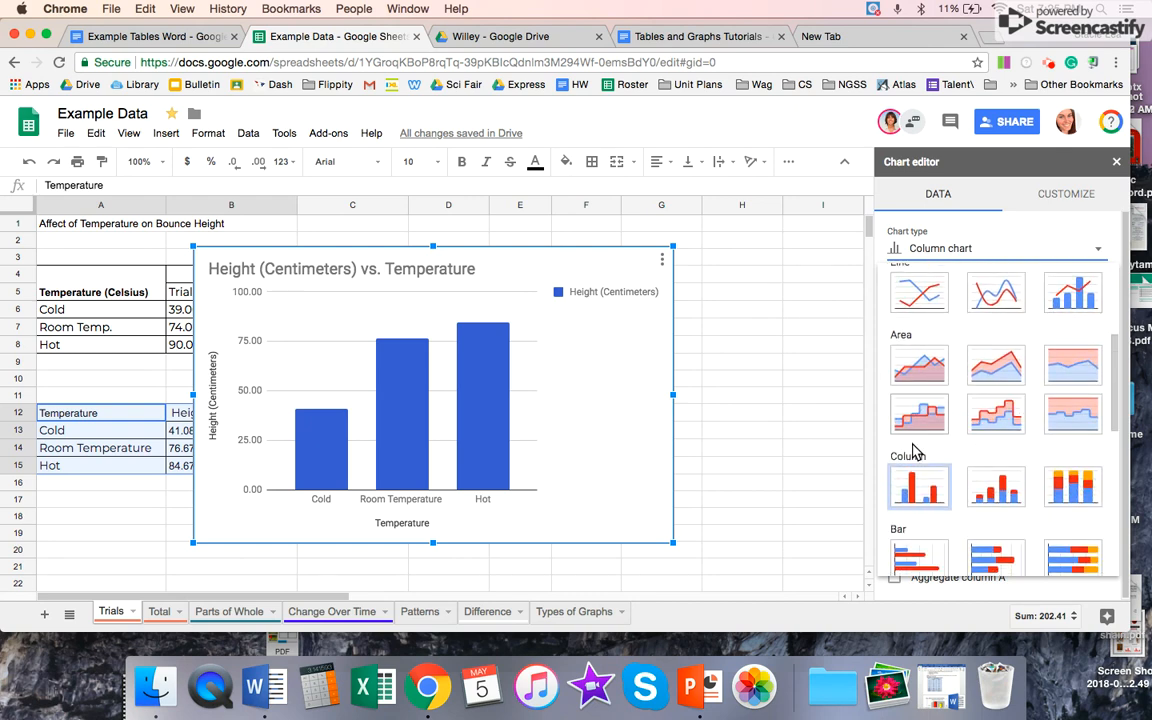
scroll(910, 495, down, 1)
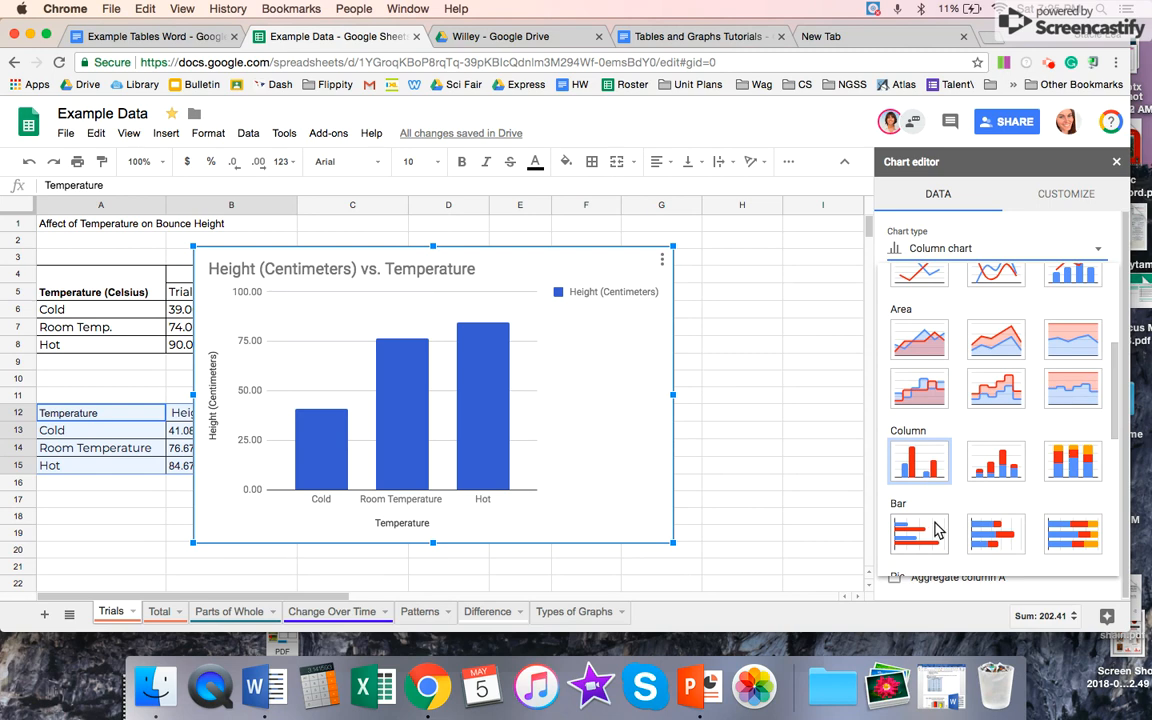
click(916, 461)
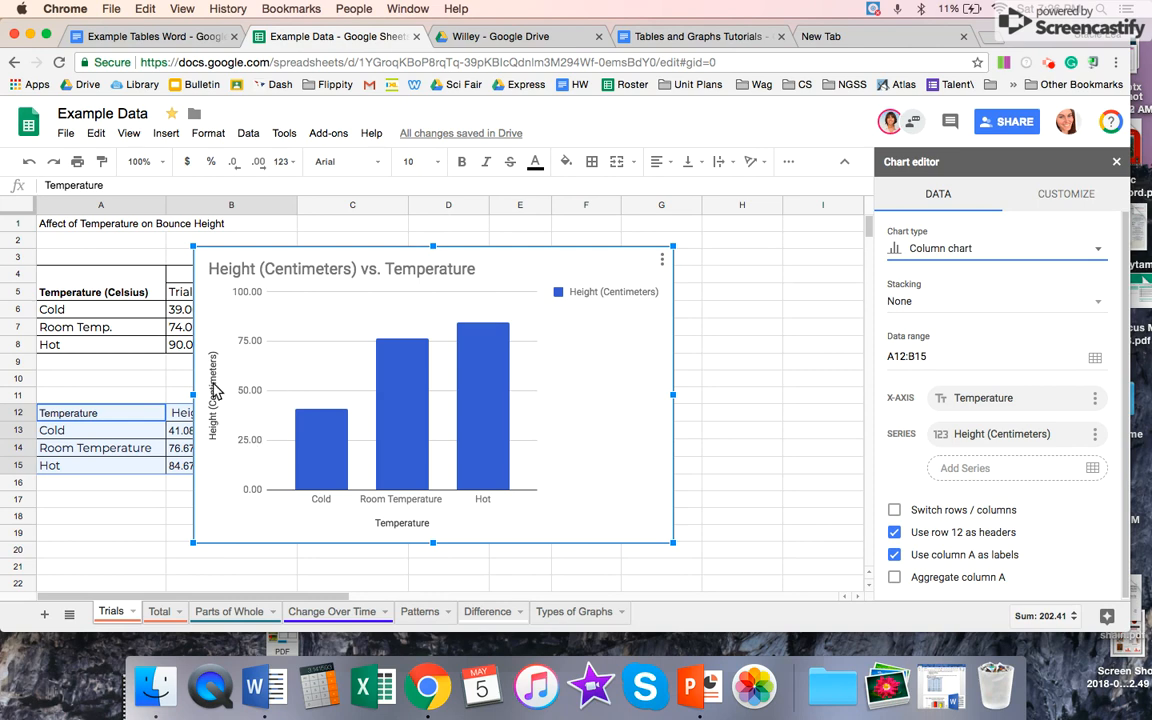
Remove the chart's legend by setting its position to None
click(607, 298)
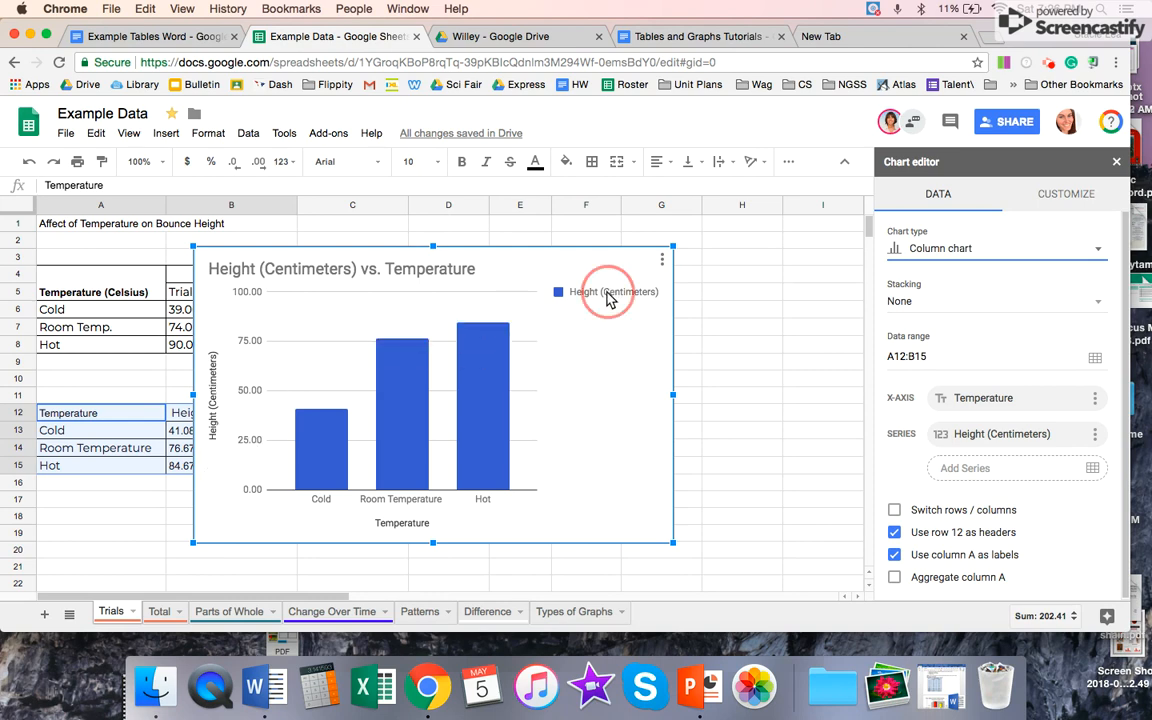
click(607, 296)
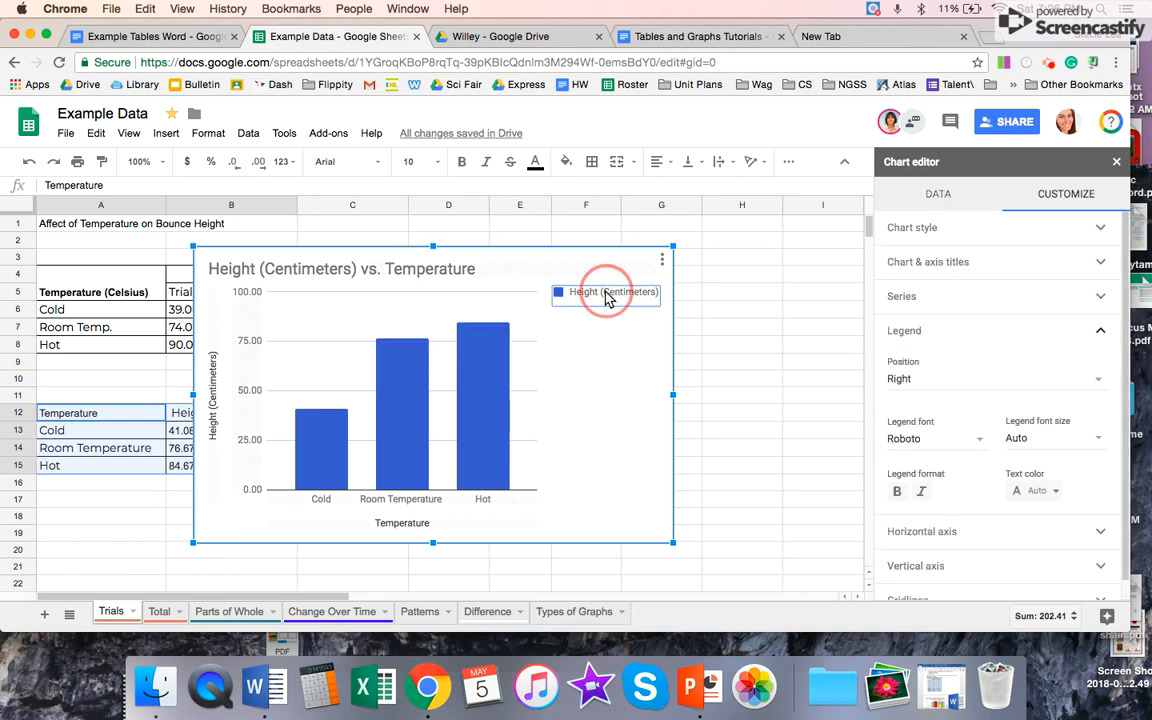
click(920, 382)
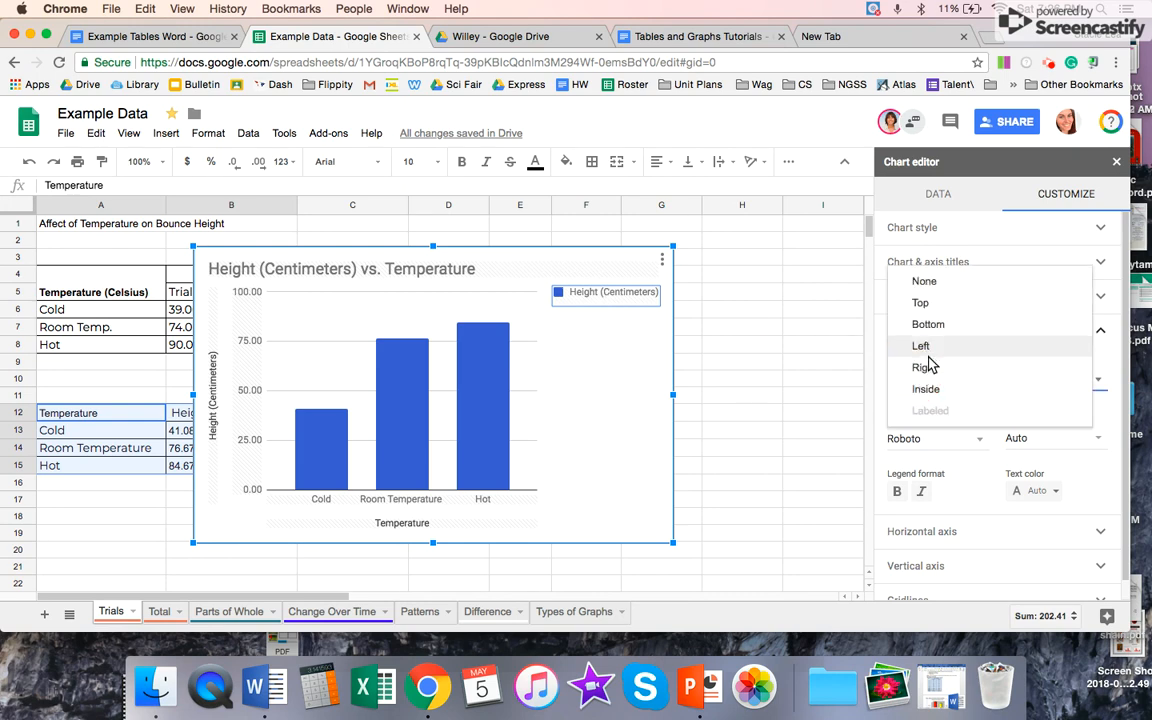
click(924, 283)
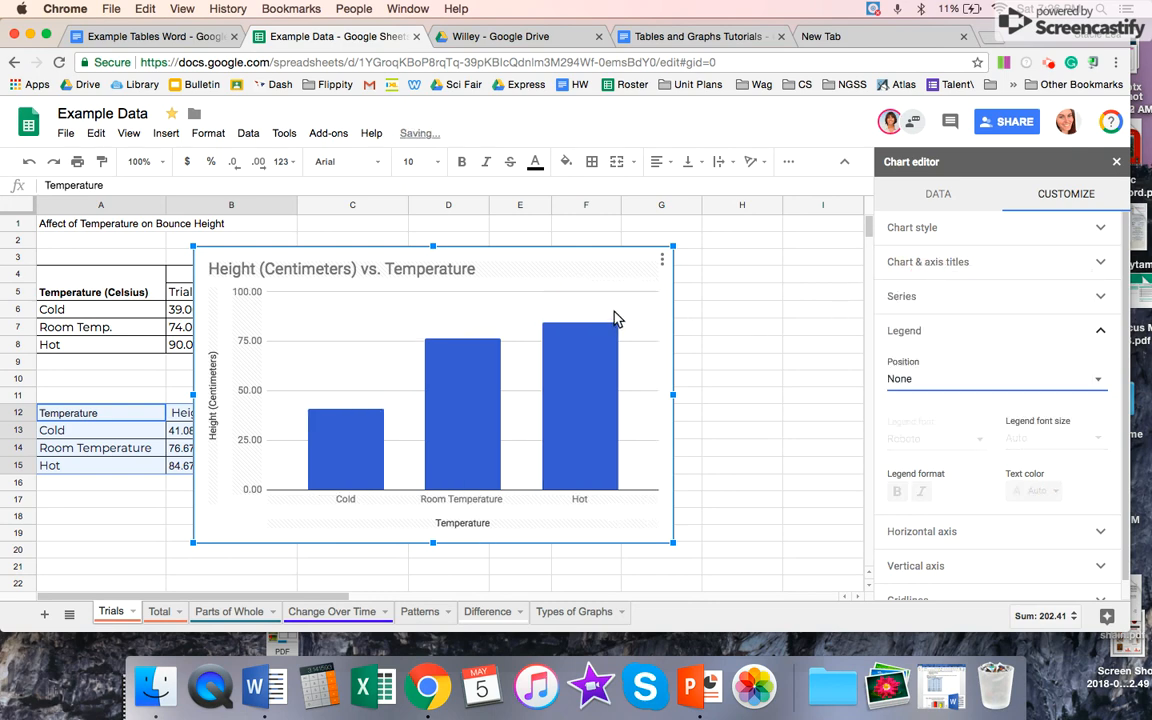
Replace the chart title with "Affect of Temperature on Bounce Height"
double_click(370, 268)
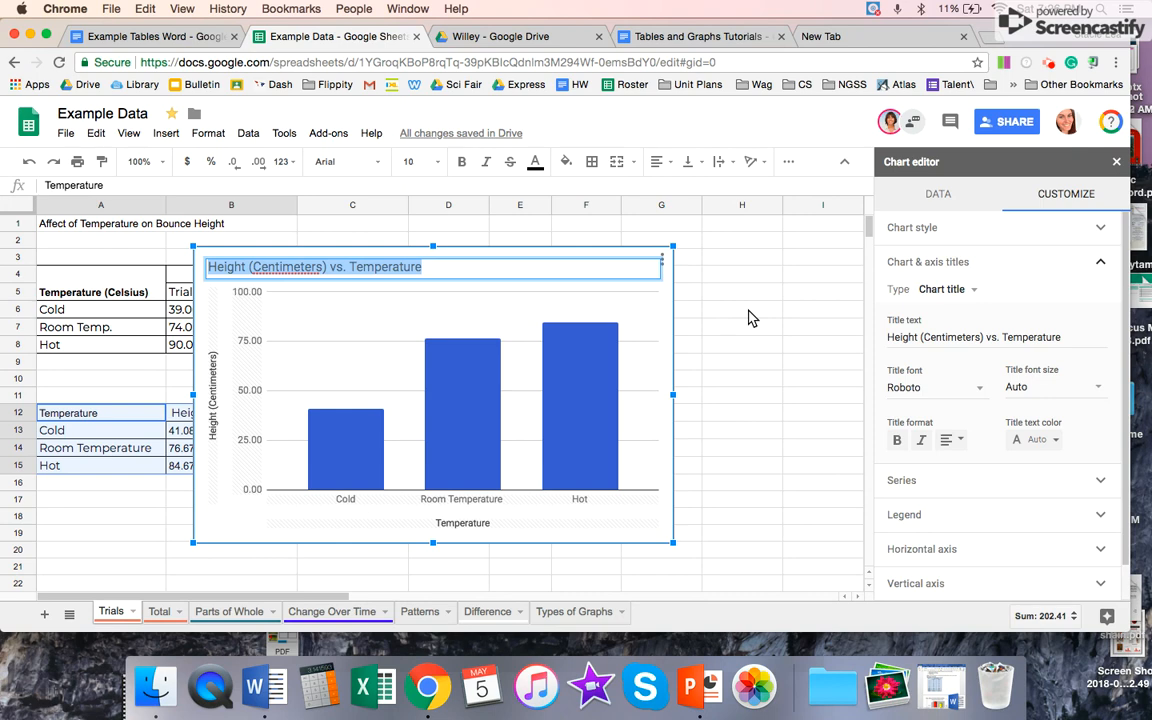
text(A)
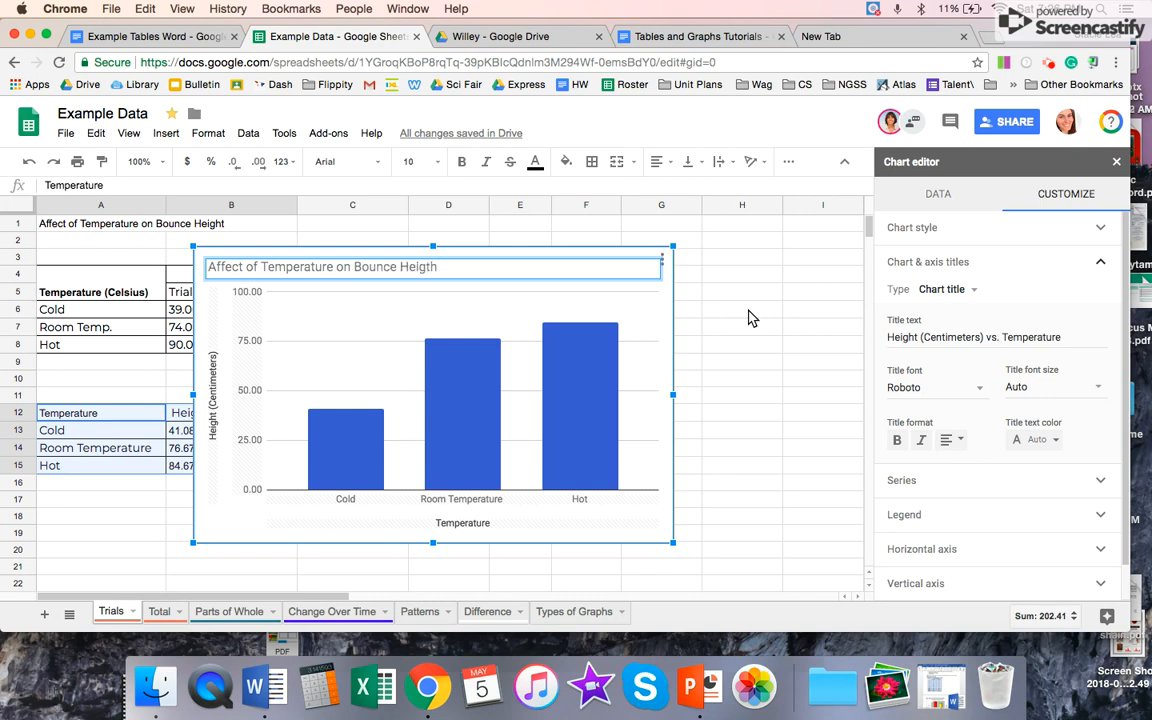
click(522, 334)
click(535, 268)
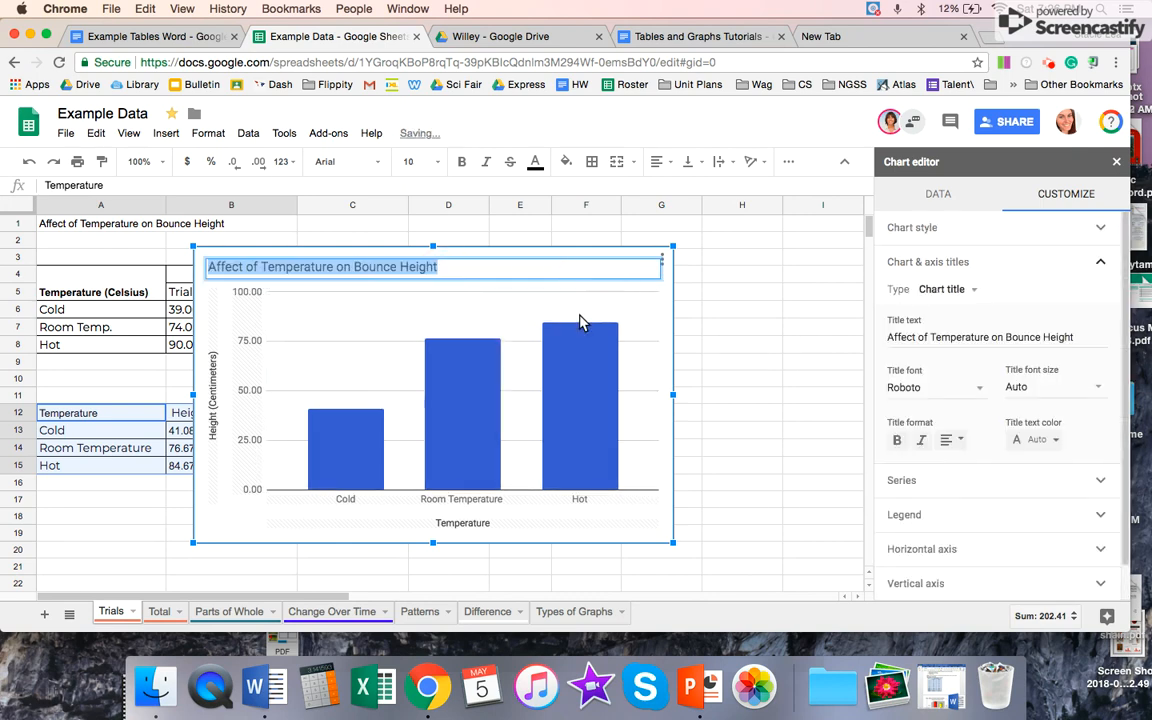
click(580, 322)
Center the chart title above the columns using the chart and axis title settings
click(940, 193)
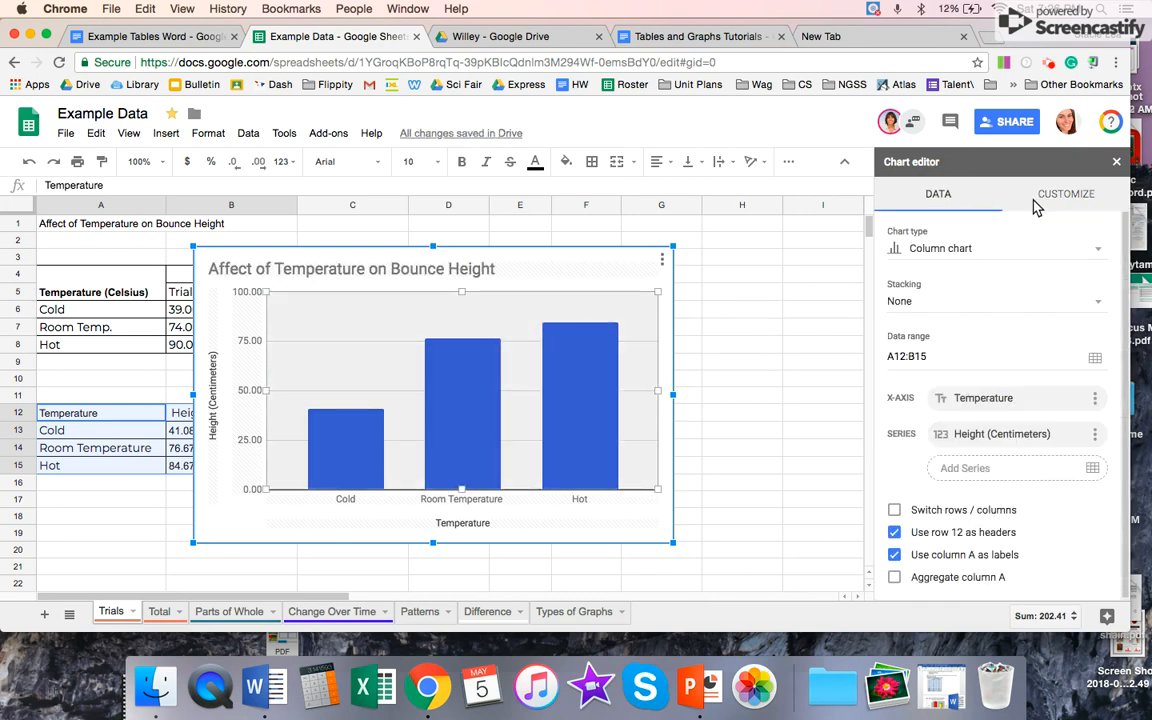
click(1044, 198)
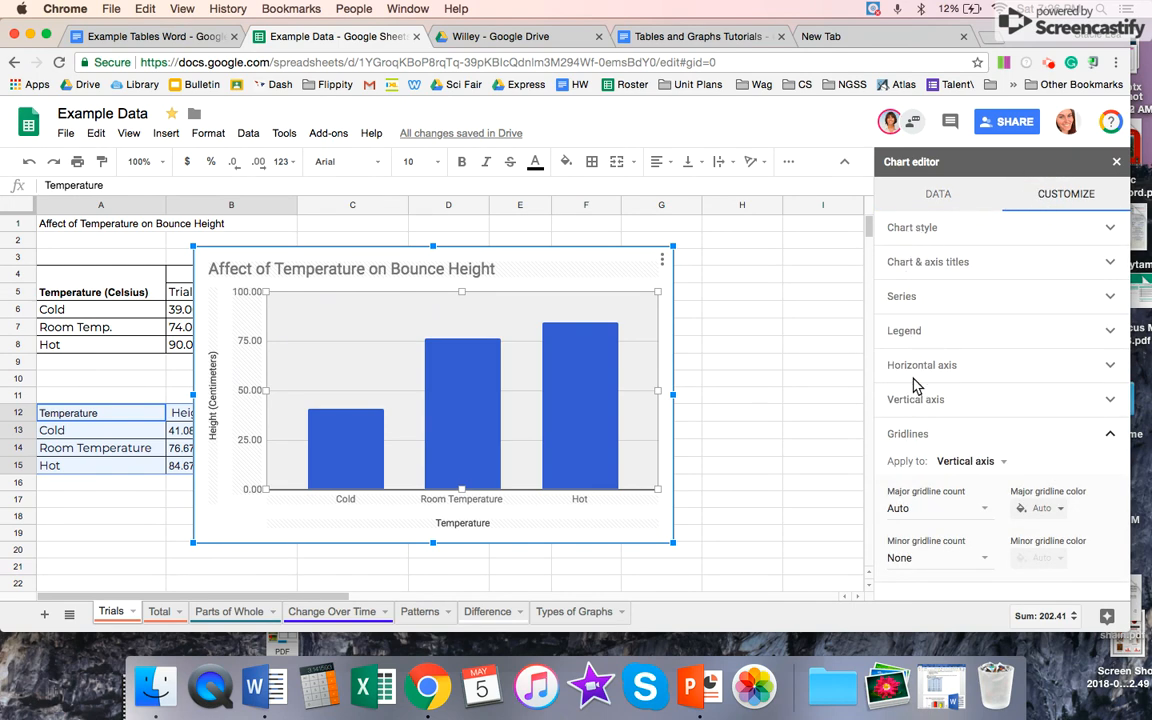
click(904, 266)
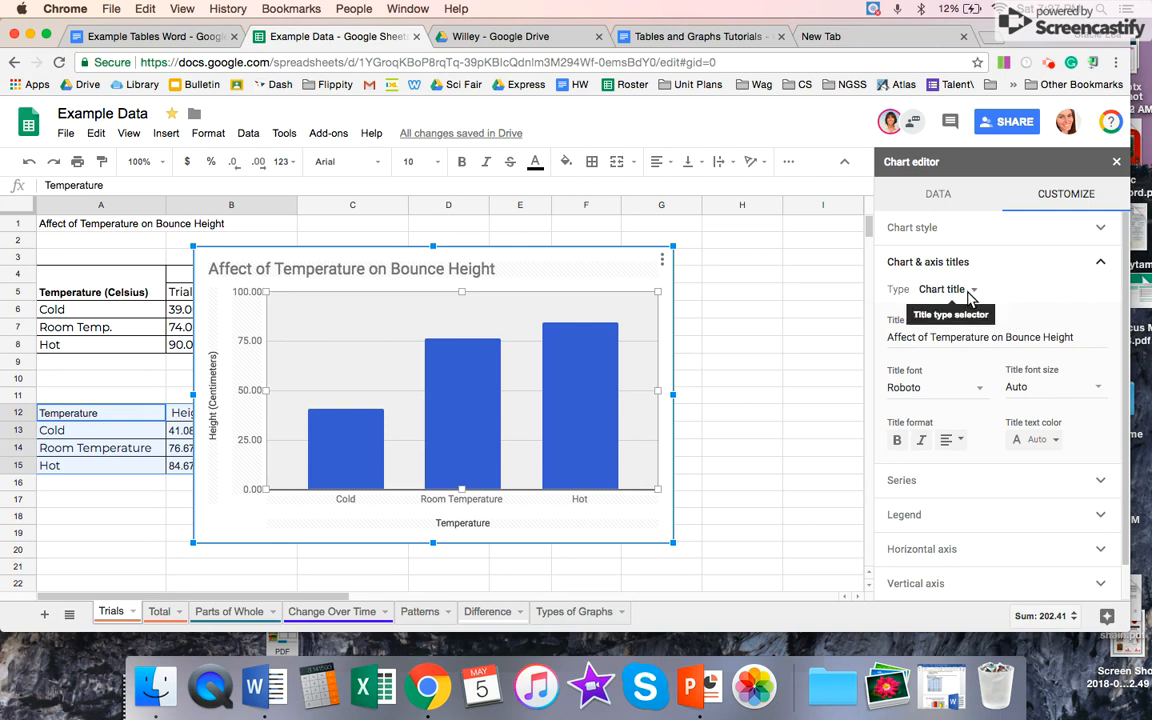
click(951, 336)
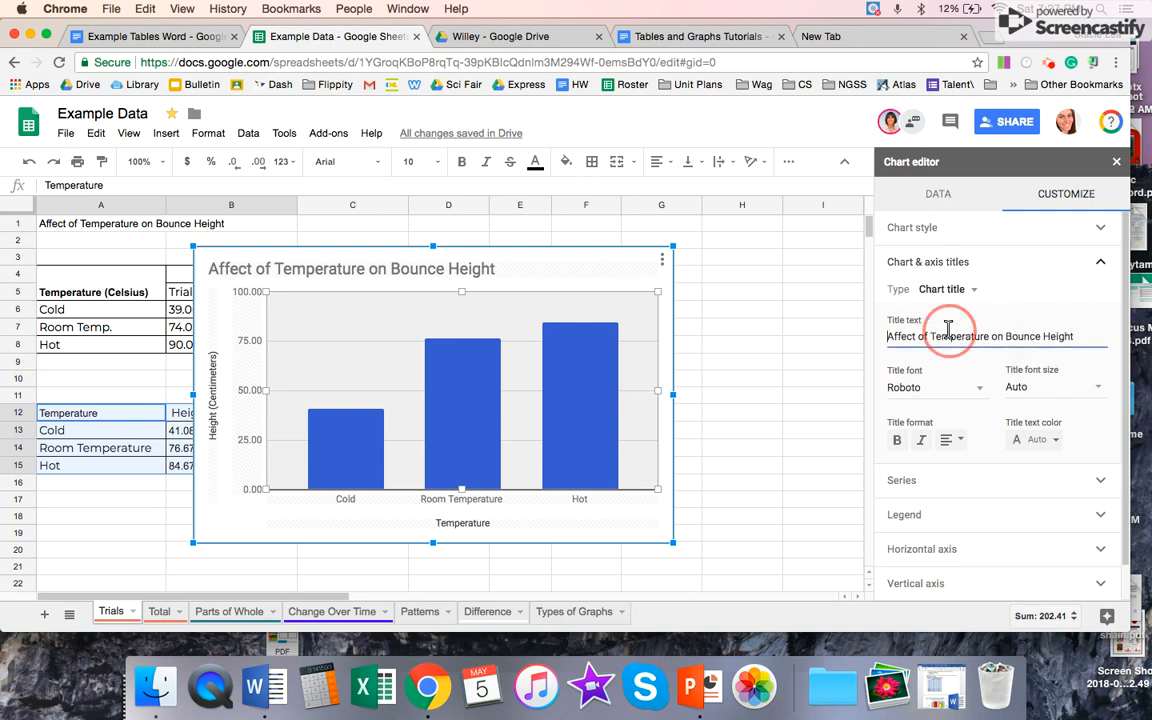
click(940, 290)
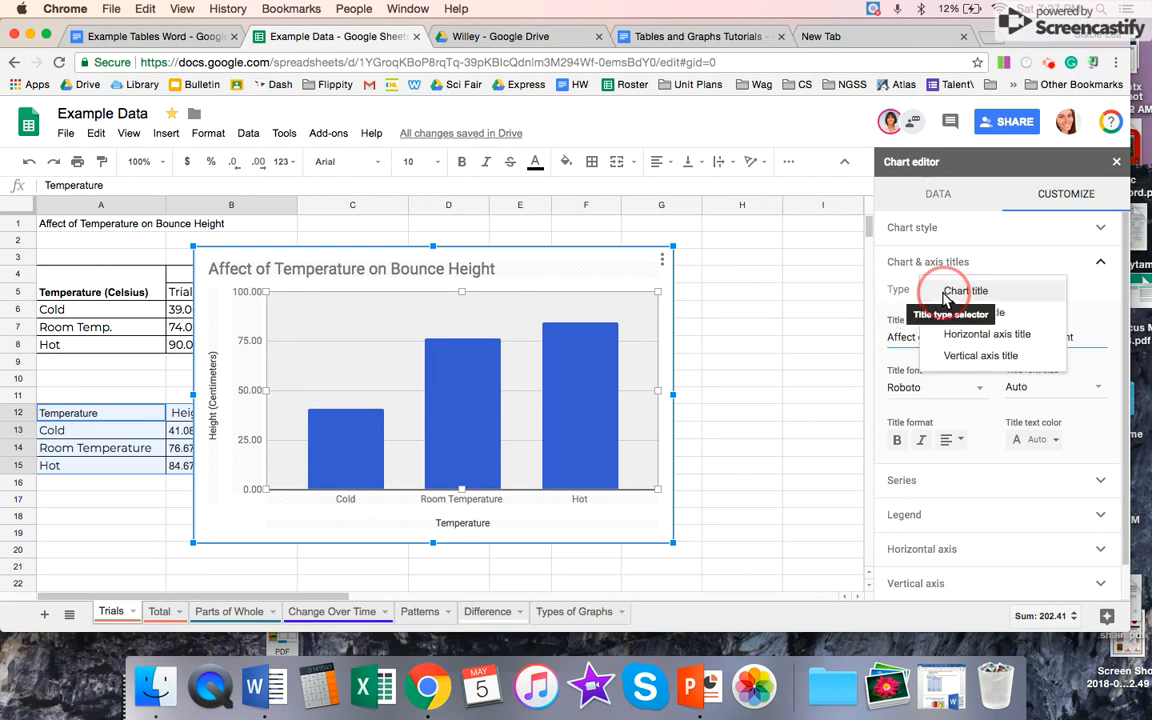
click(965, 290)
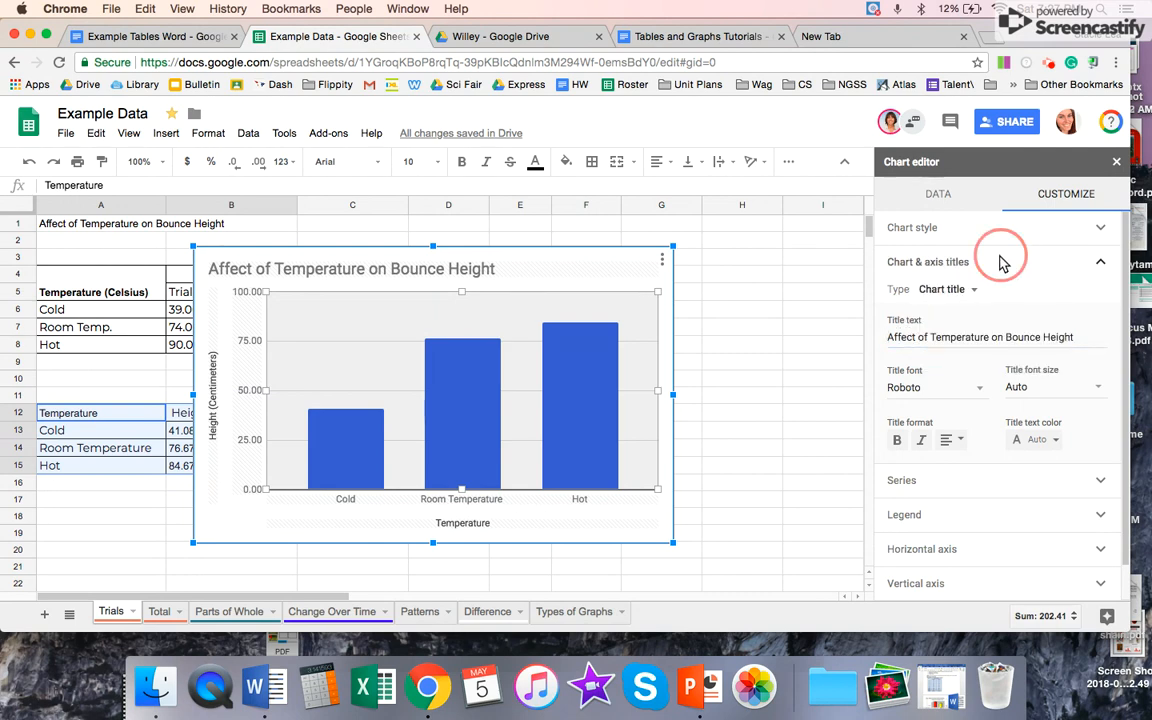
click(1000, 259)
click(924, 265)
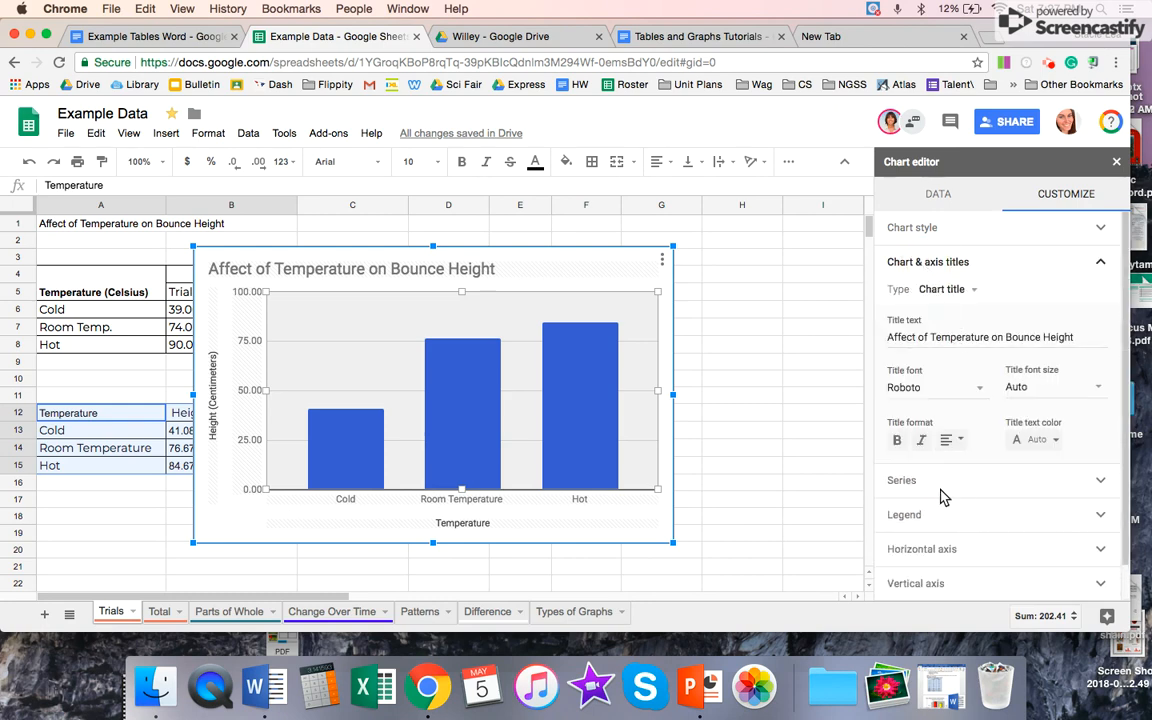
click(948, 440)
click(974, 467)
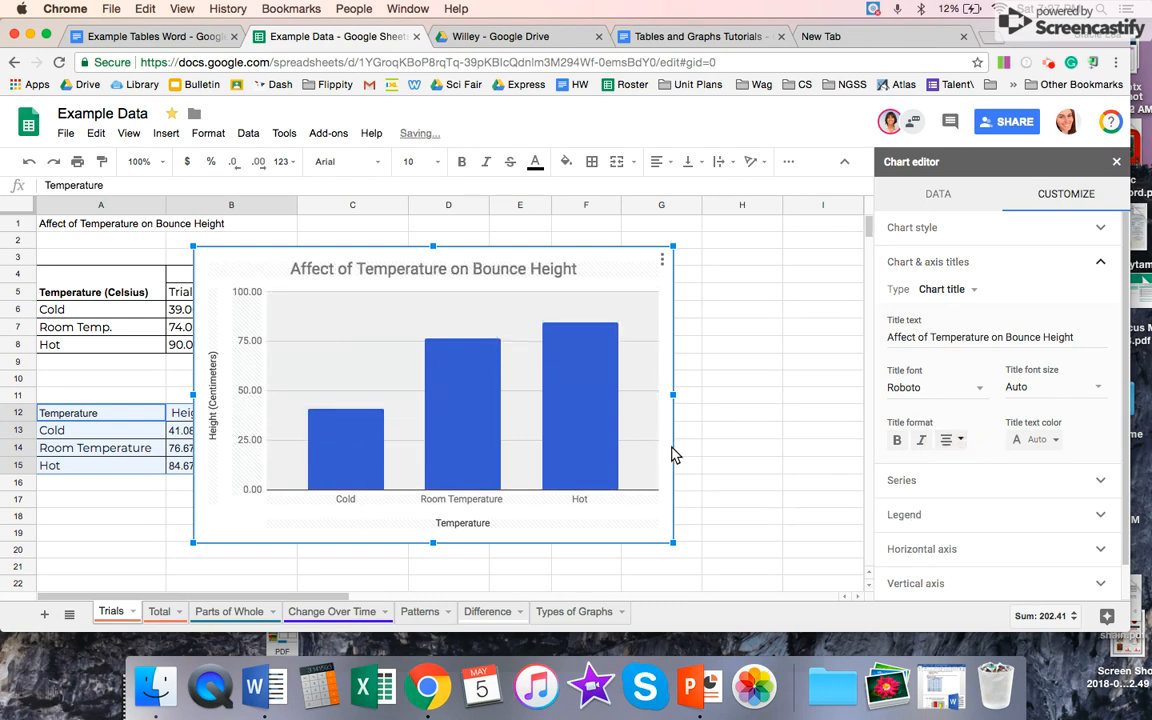
Change the color of the Height (Centimeters) series to red and finish editing the chart
click(581, 445)
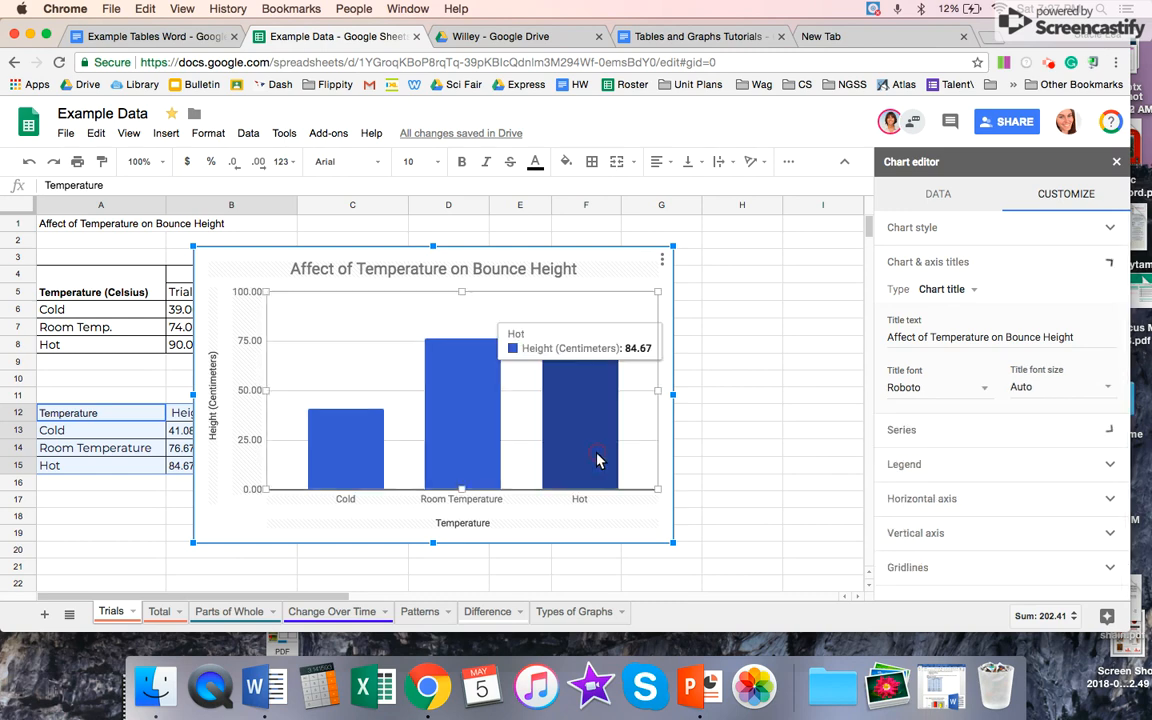
click(906, 373)
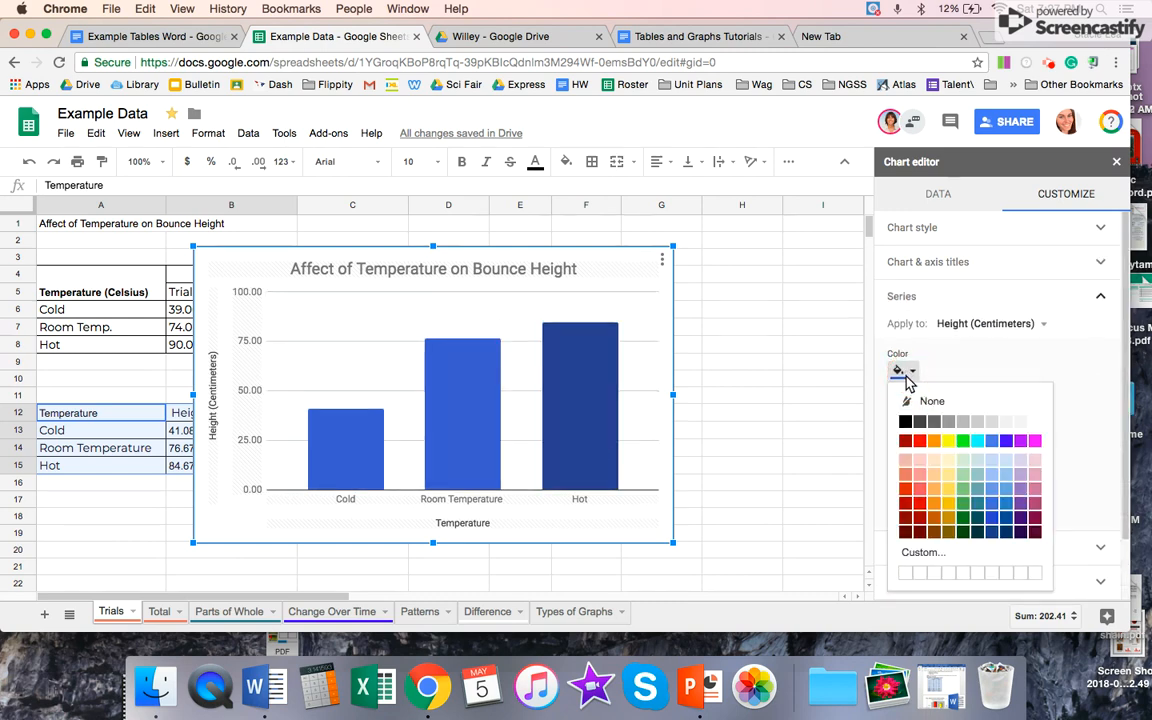
click(920, 443)
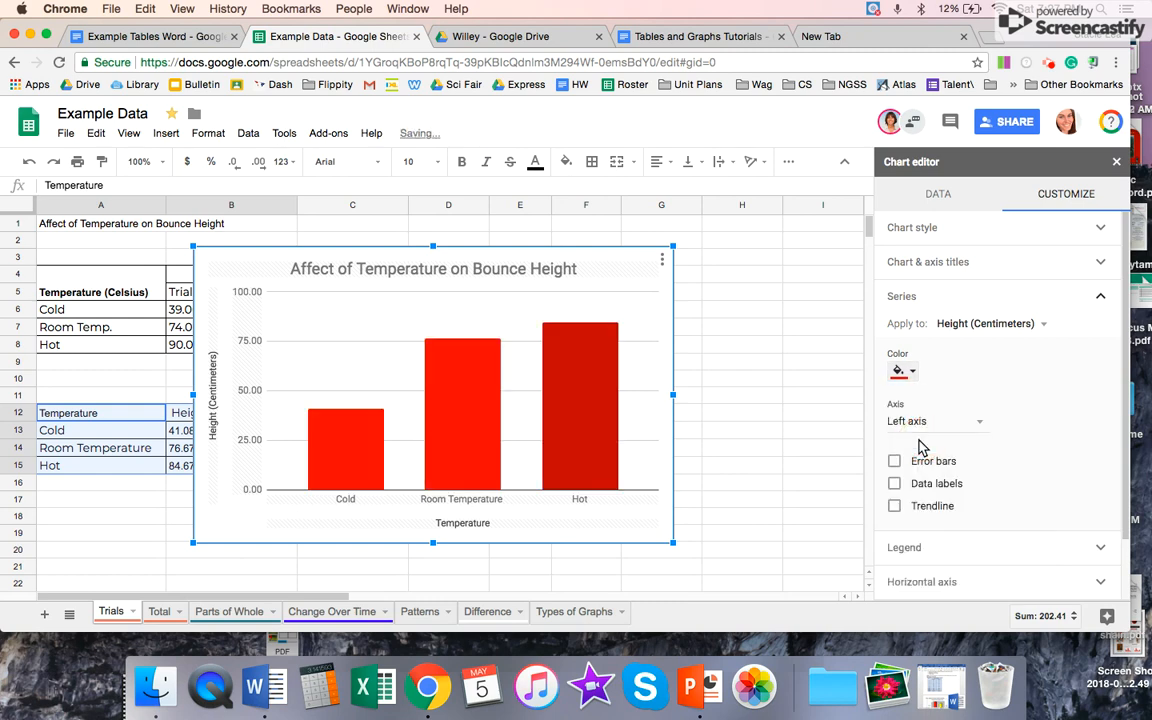
mouse_move(574, 422)
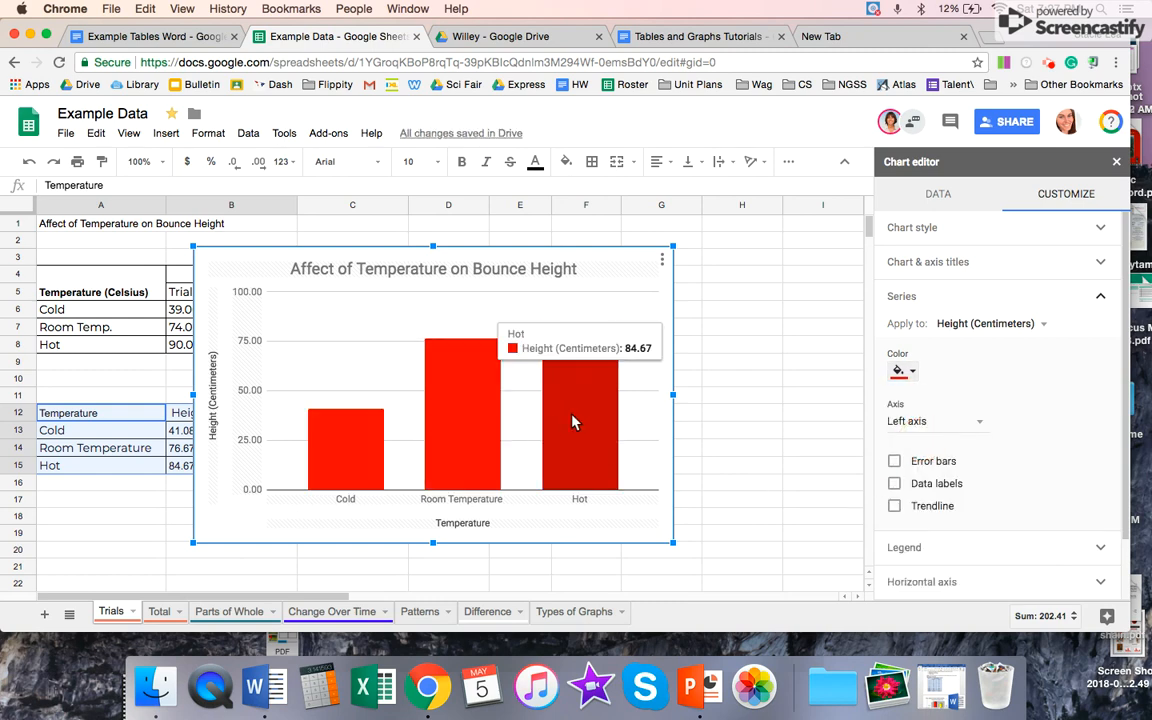
click(805, 415)
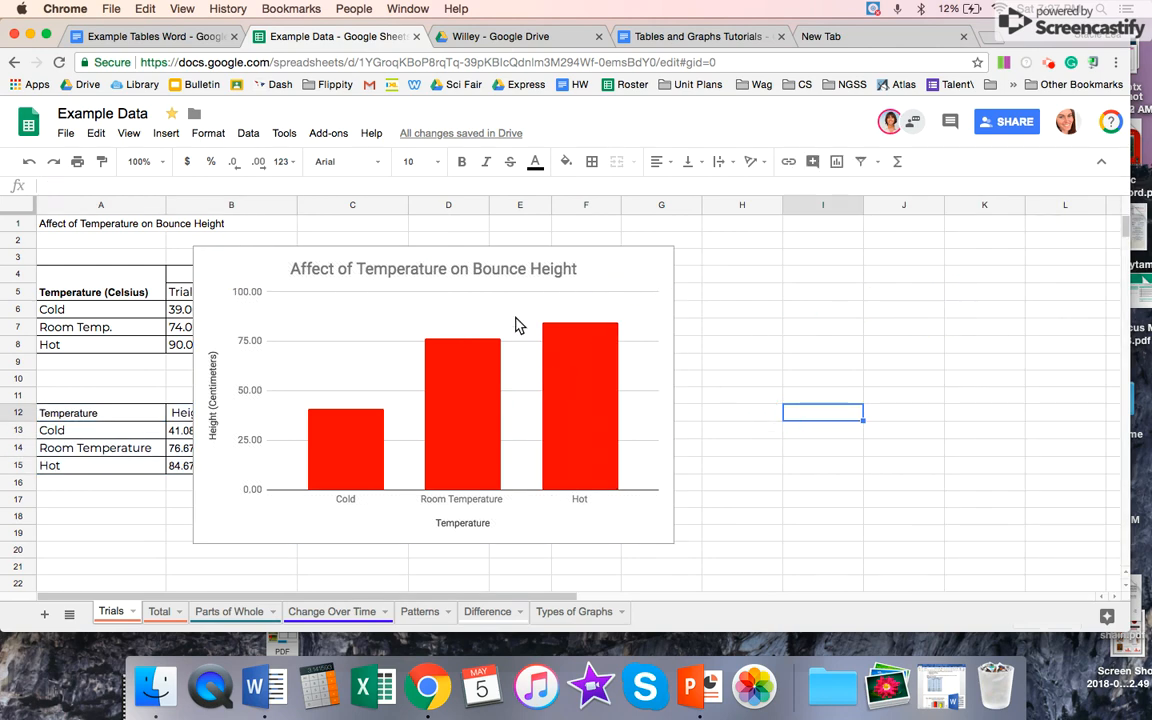
Move the chart below the trials table and beside the summary table so it covers neither
click(510, 545)
drag(550, 520, 868, 540)
drag(732, 608, 694, 640)
click(933, 506)
scroll(880, 475, down, 3)
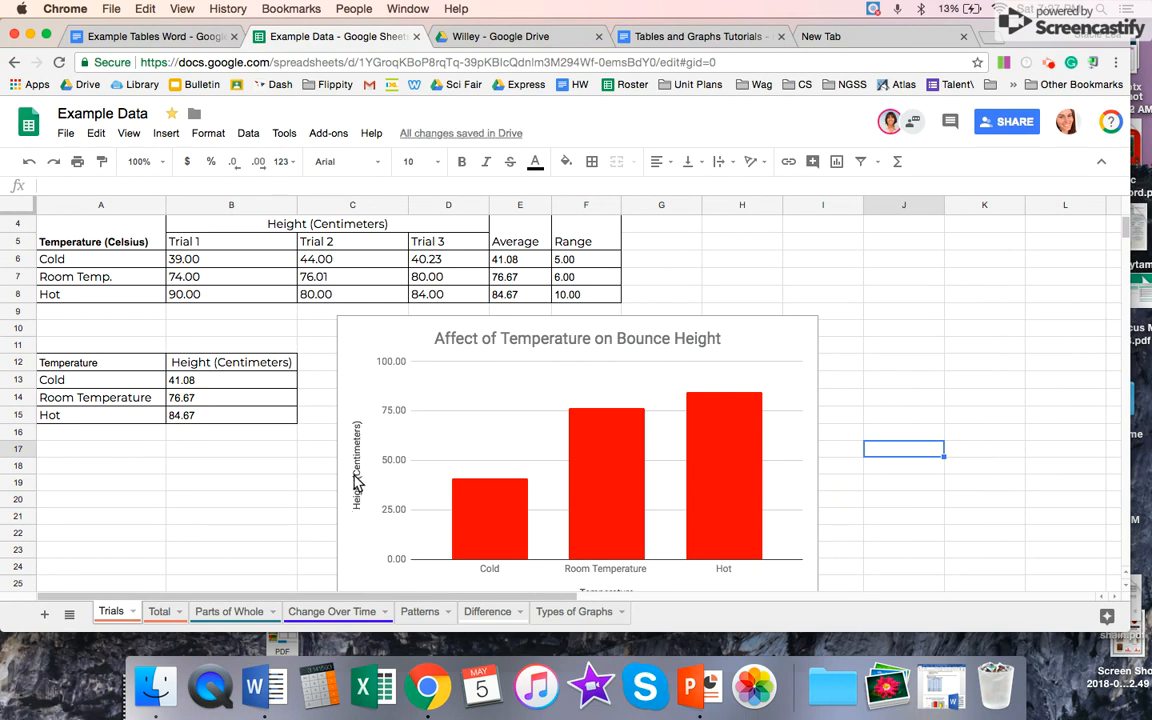
scroll(923, 550, down, 5)
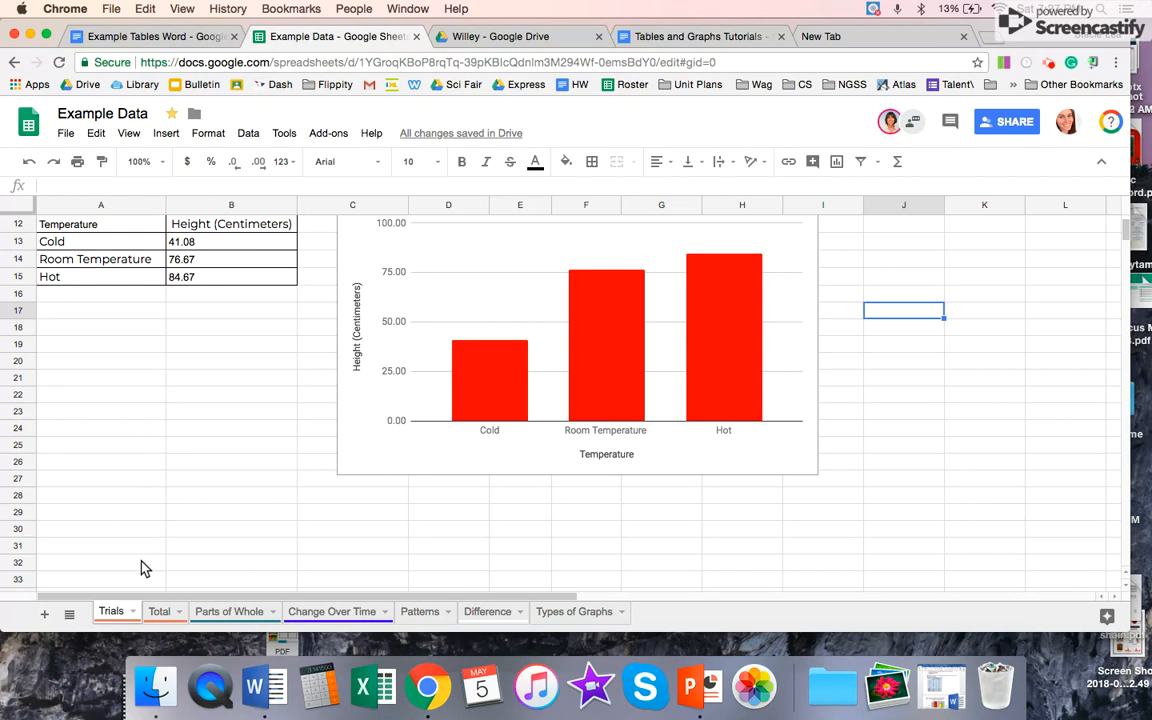
On the Total sheet, insert a column chart from the Ball Size and Number of Goals table in A18:B21
click(160, 611)
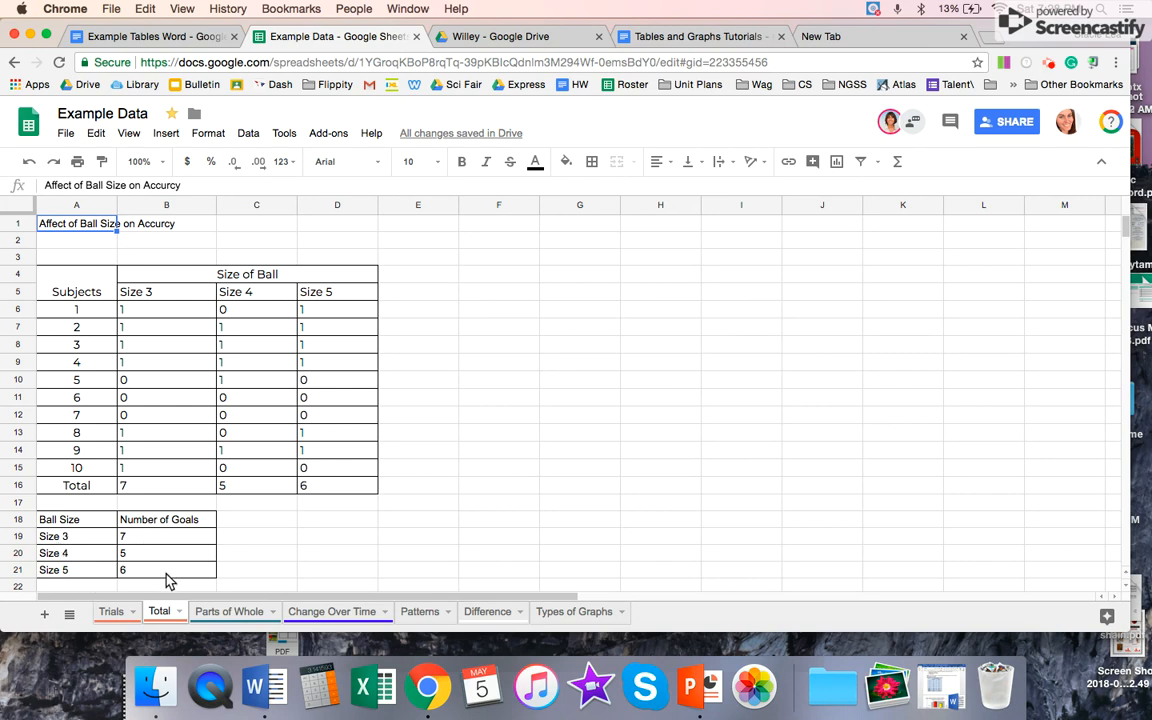
scroll(338, 534, down, 1)
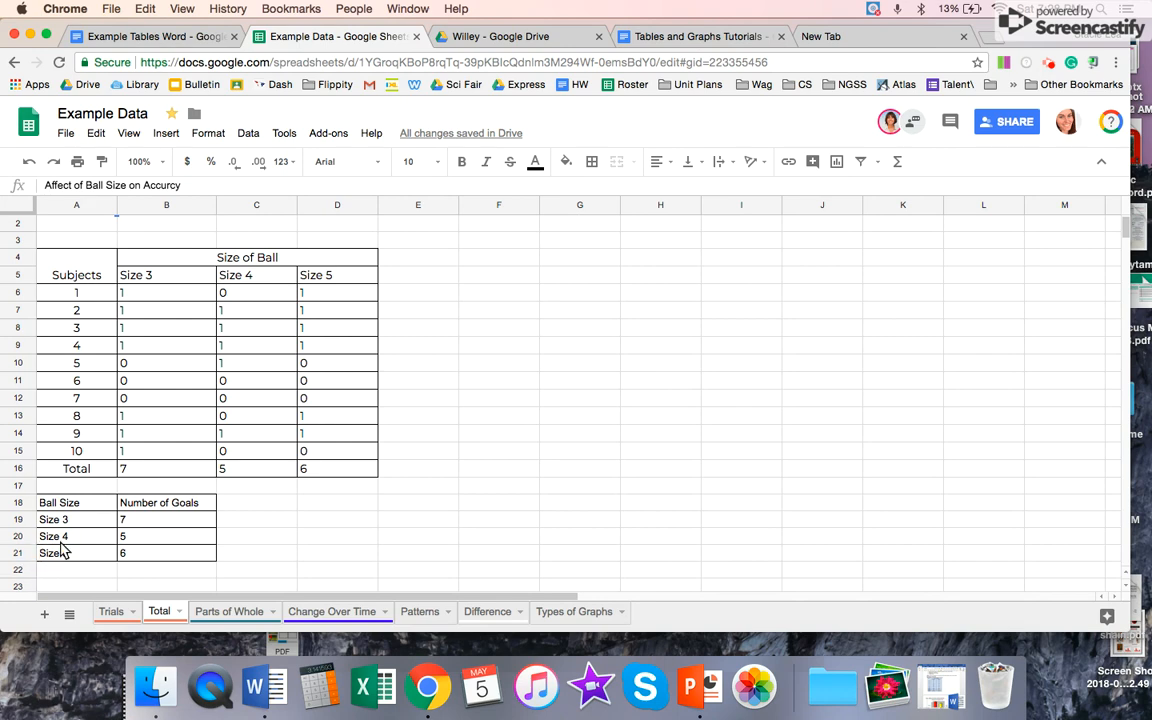
click(100, 504)
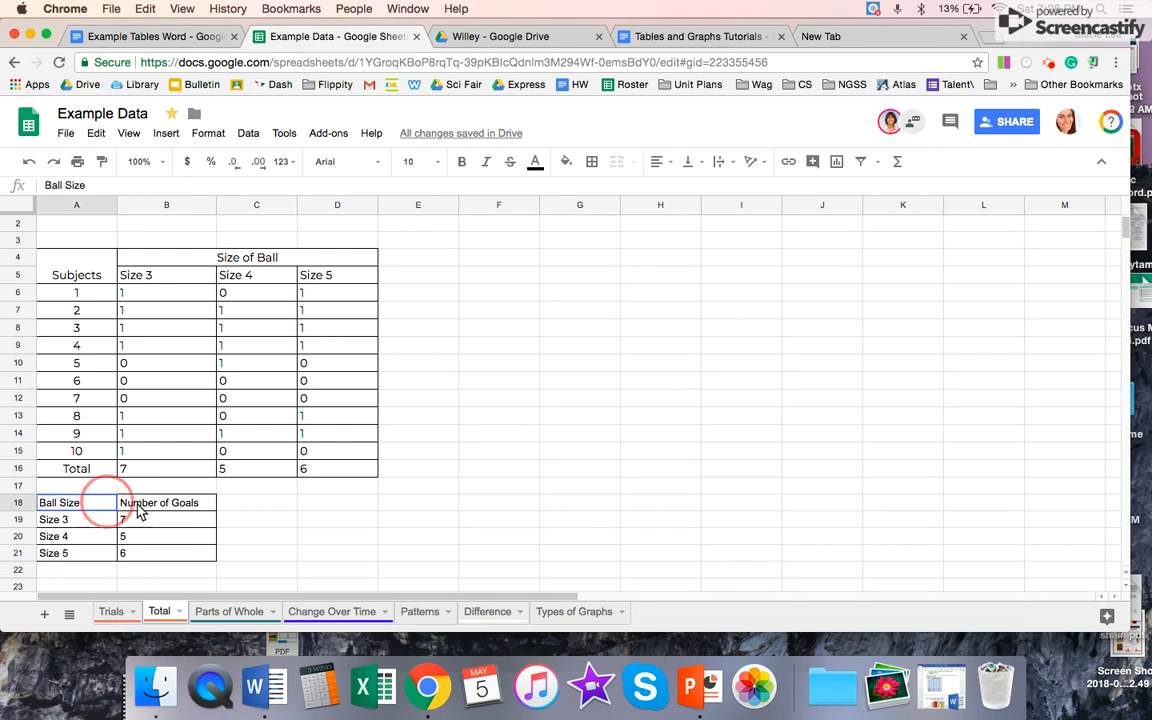
drag(140, 512, 154, 553)
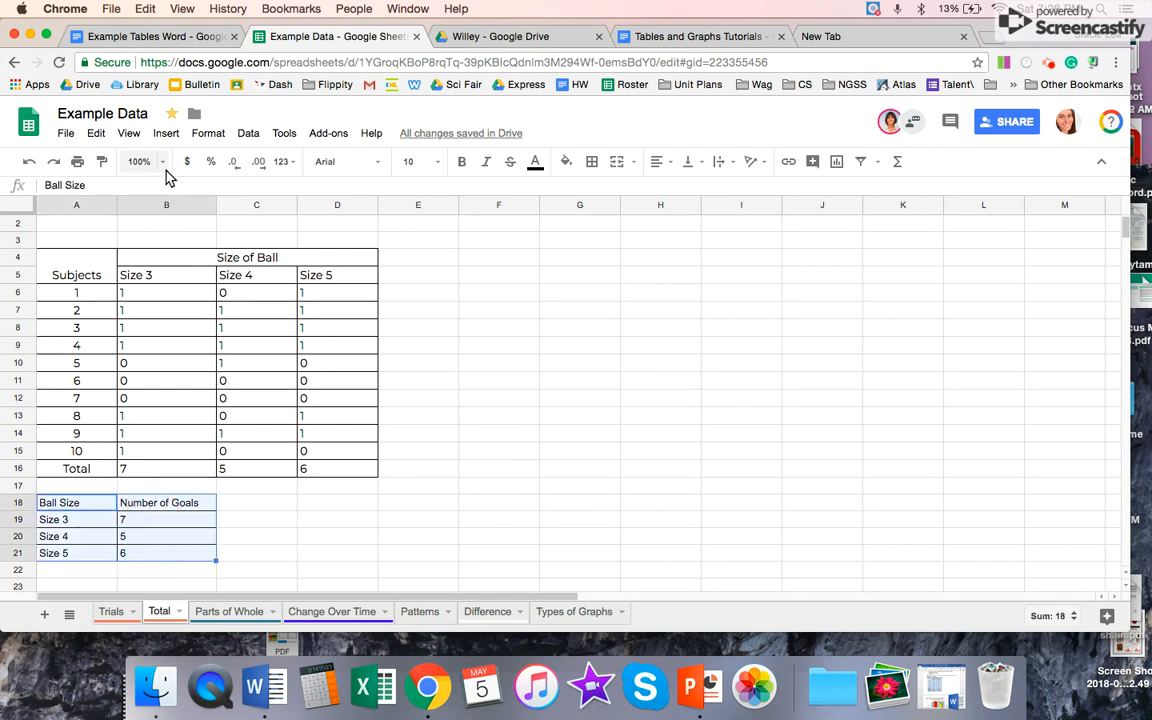
click(164, 133)
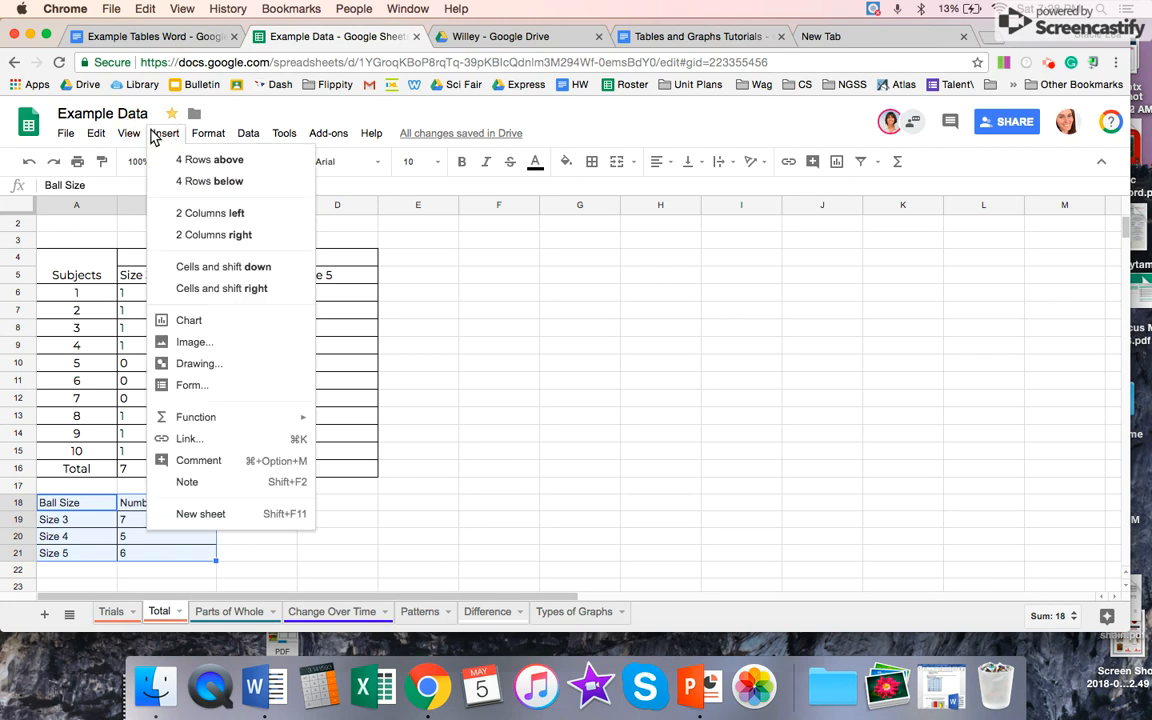
click(206, 322)
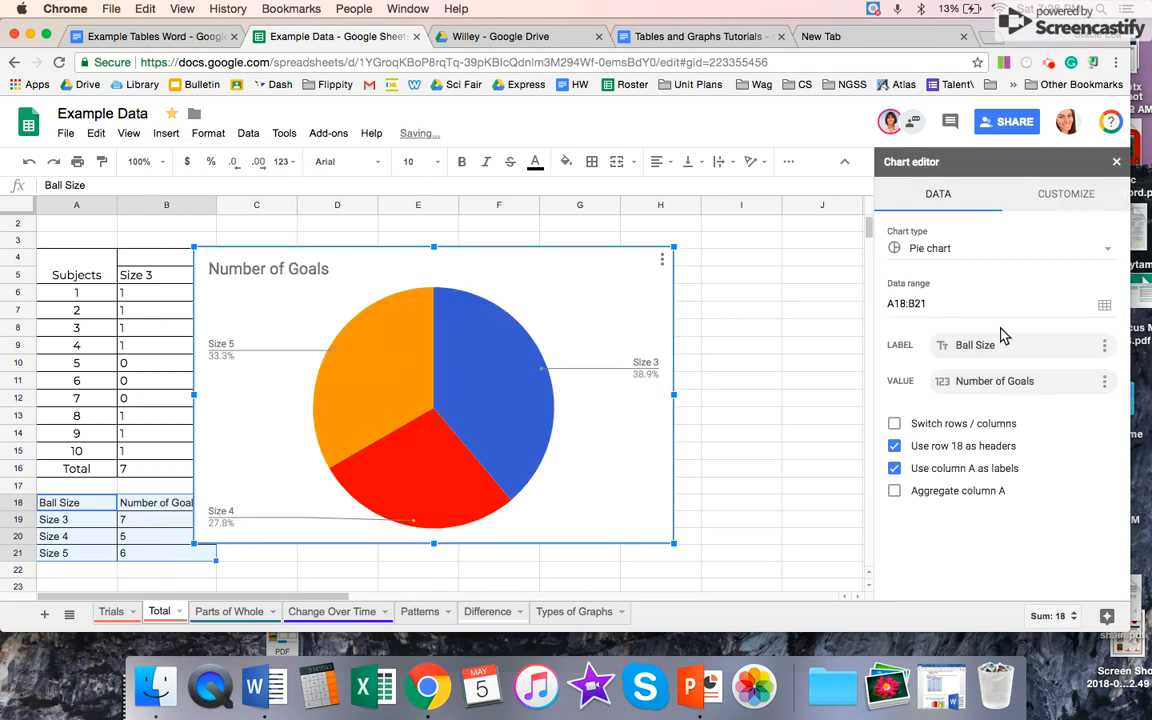
click(985, 252)
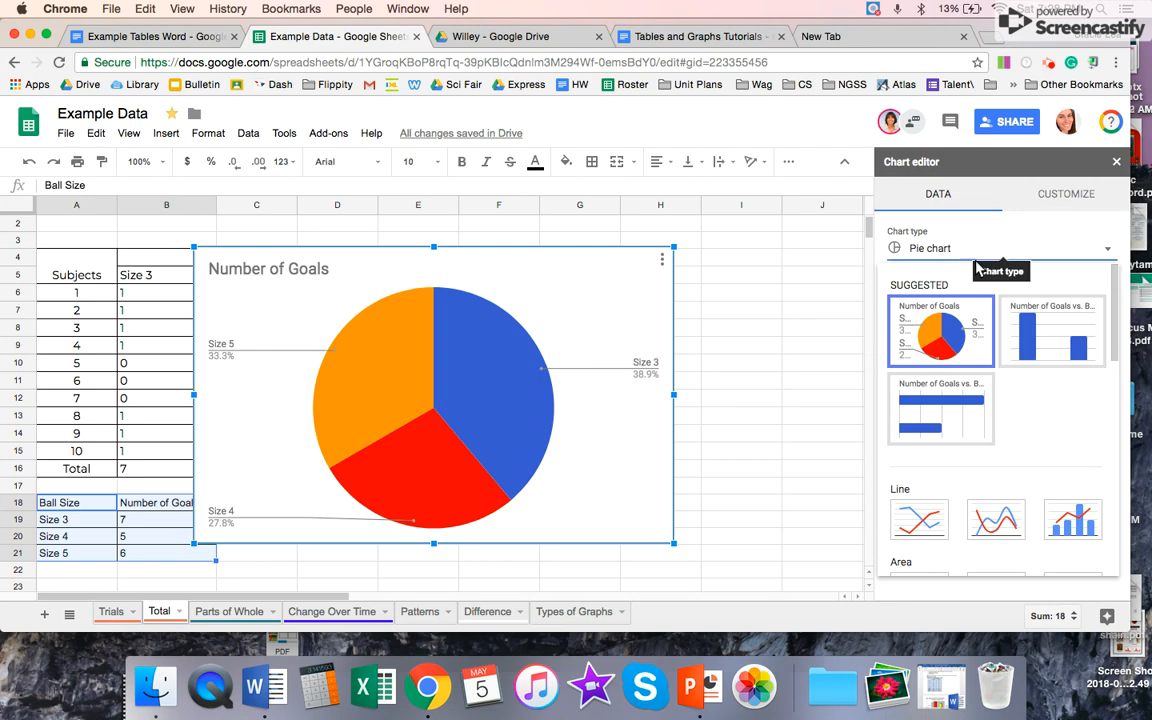
click(1033, 349)
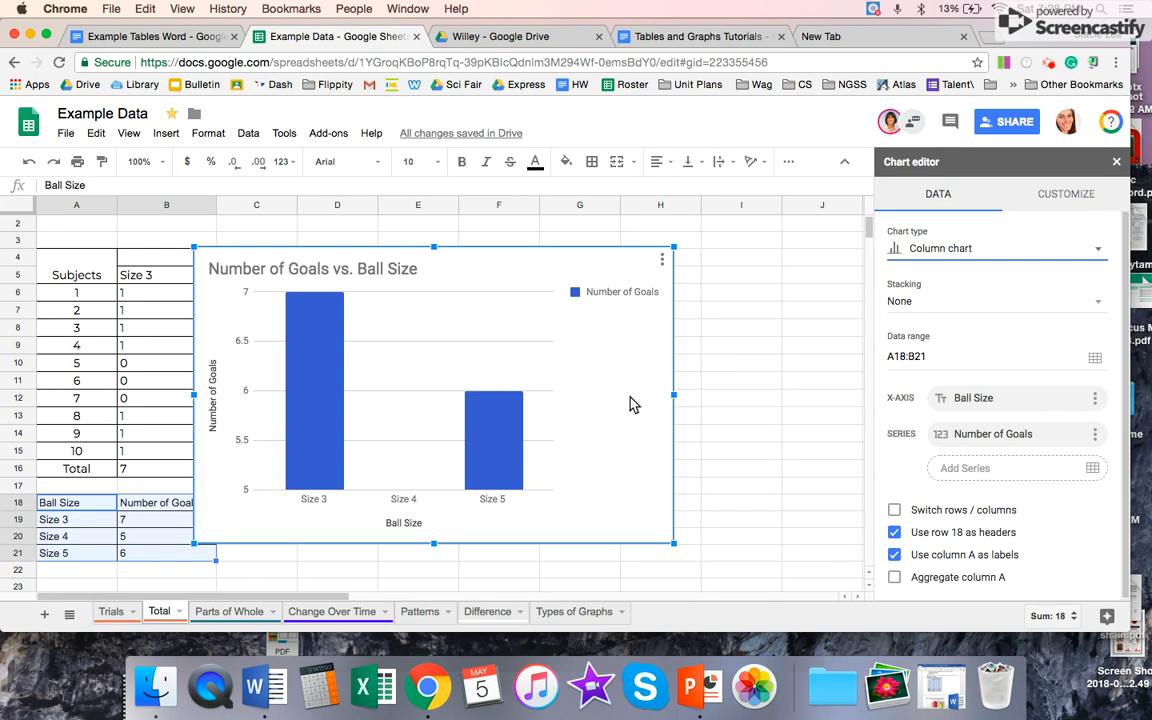
Set the minimum of the column chart's vertical axis to 0
click(1060, 196)
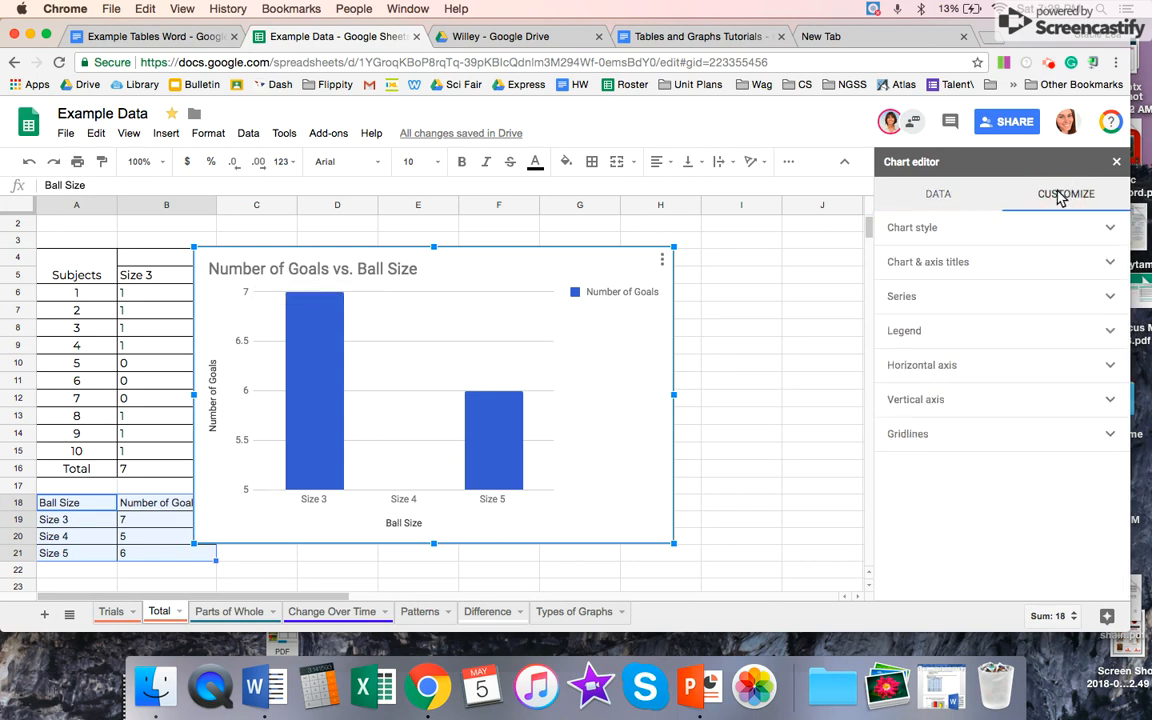
click(918, 403)
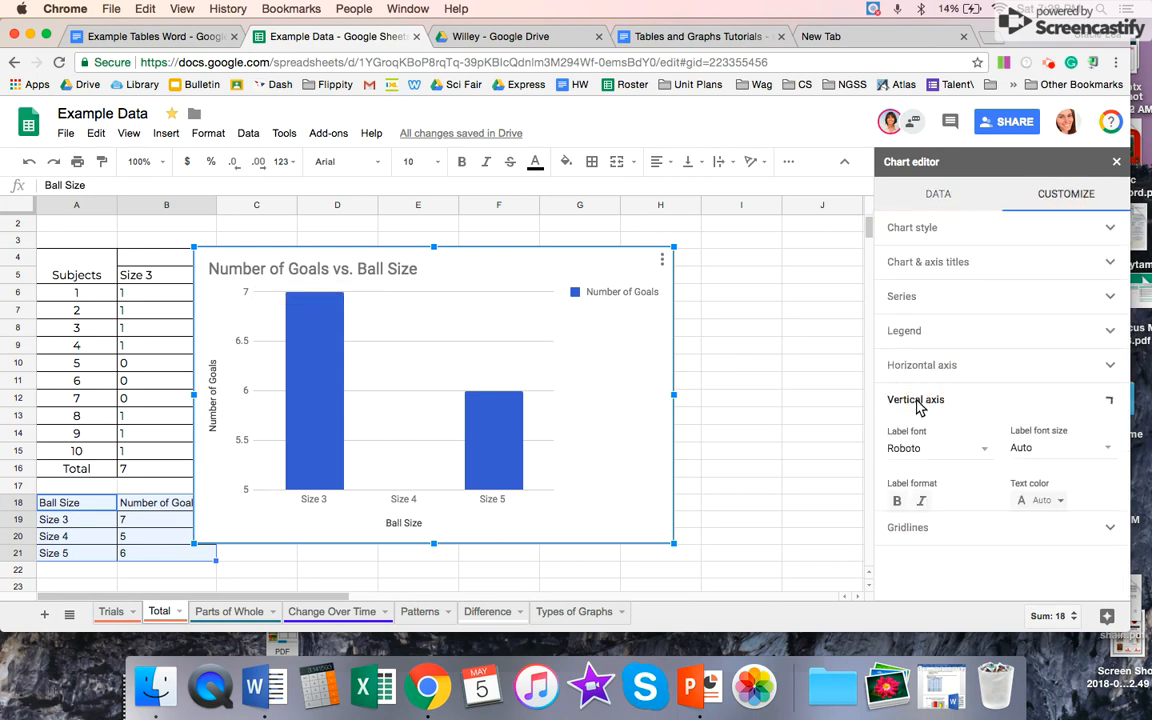
click(896, 552)
text(0)
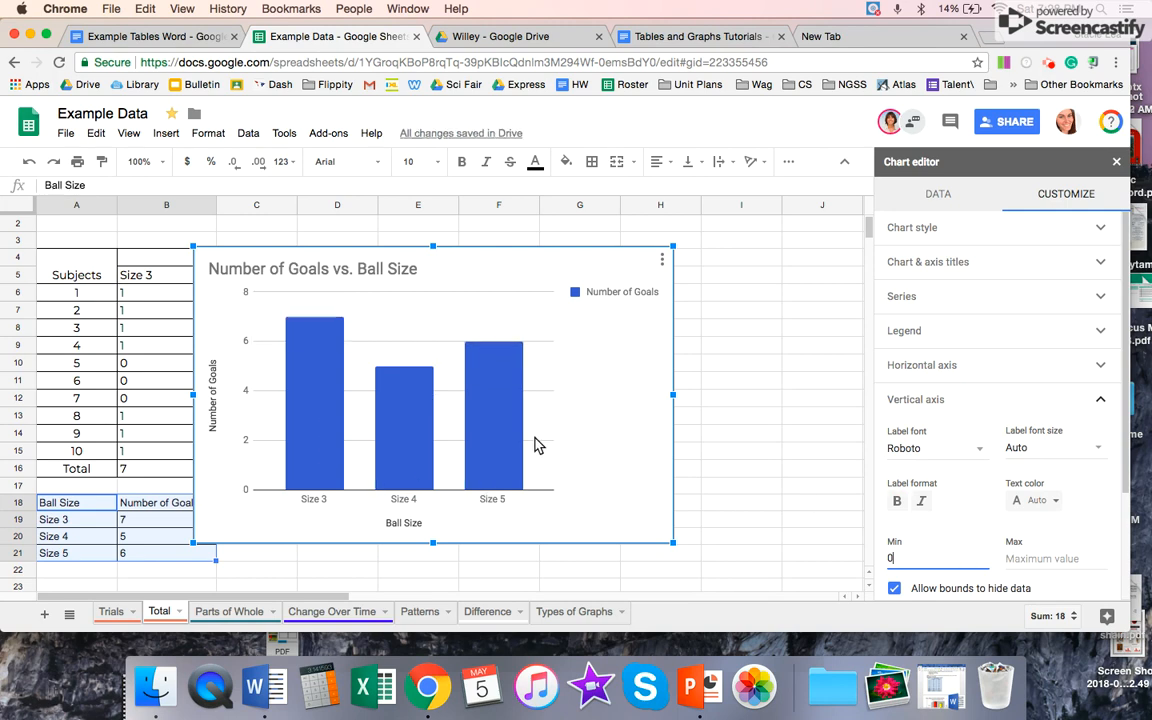
Remove the Number of Goals legend from the chart by setting its position to None
click(619, 296)
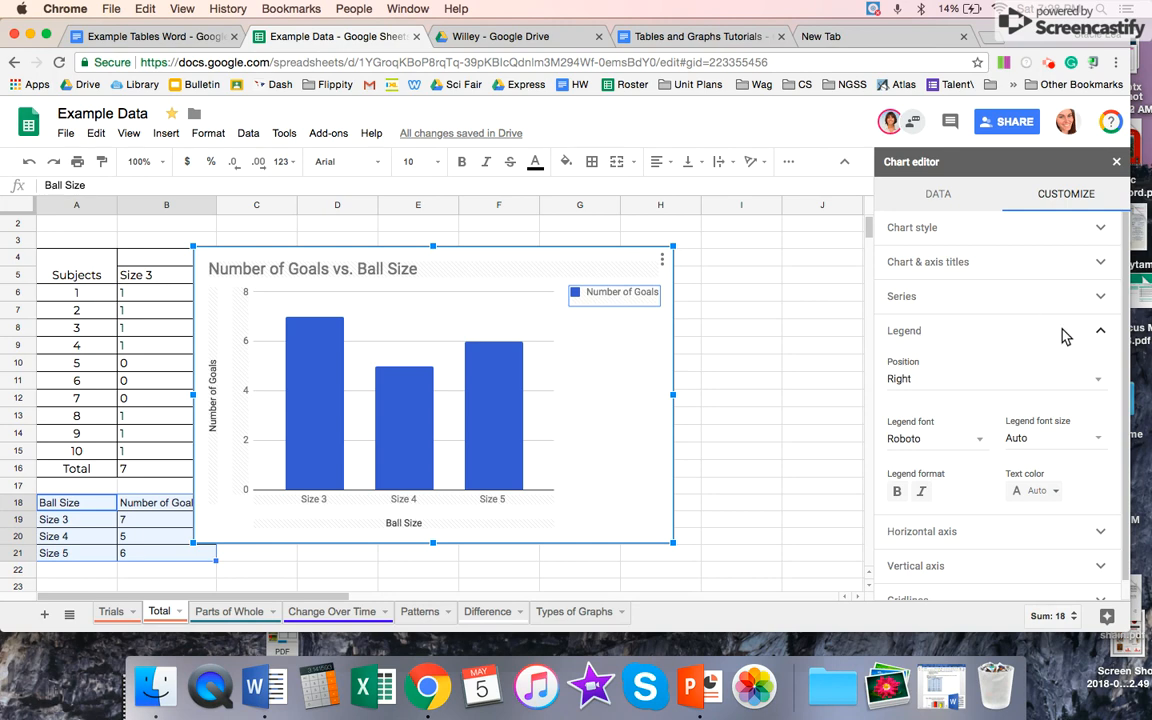
click(900, 381)
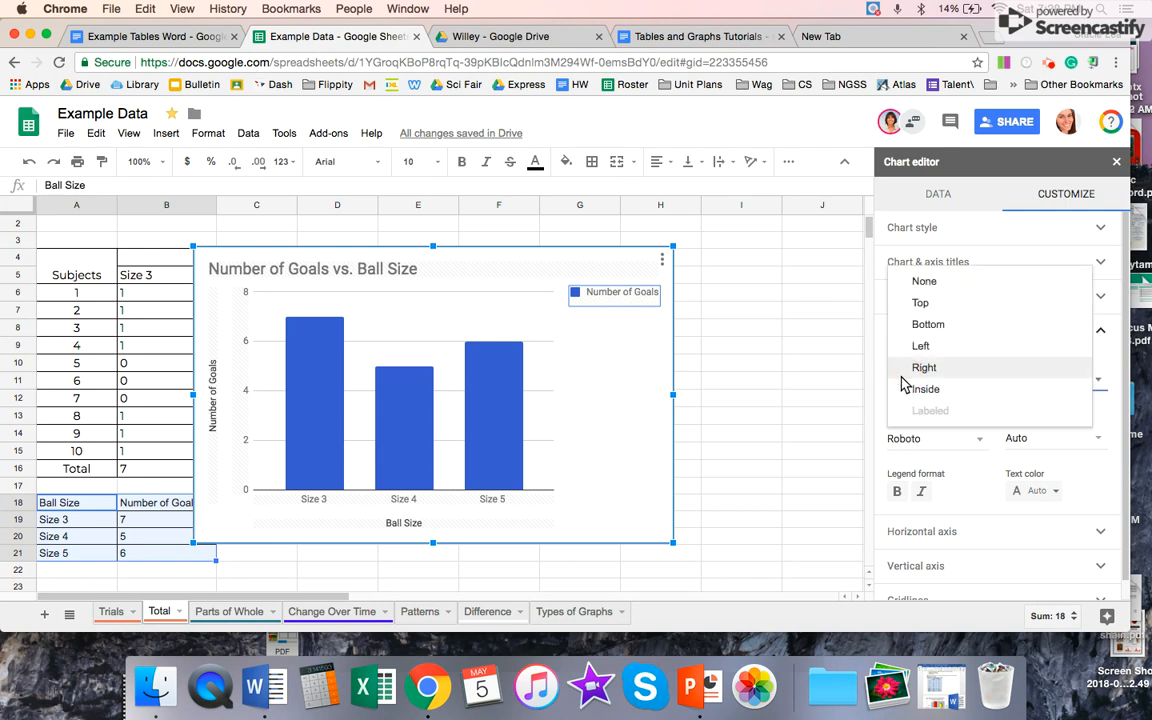
click(918, 286)
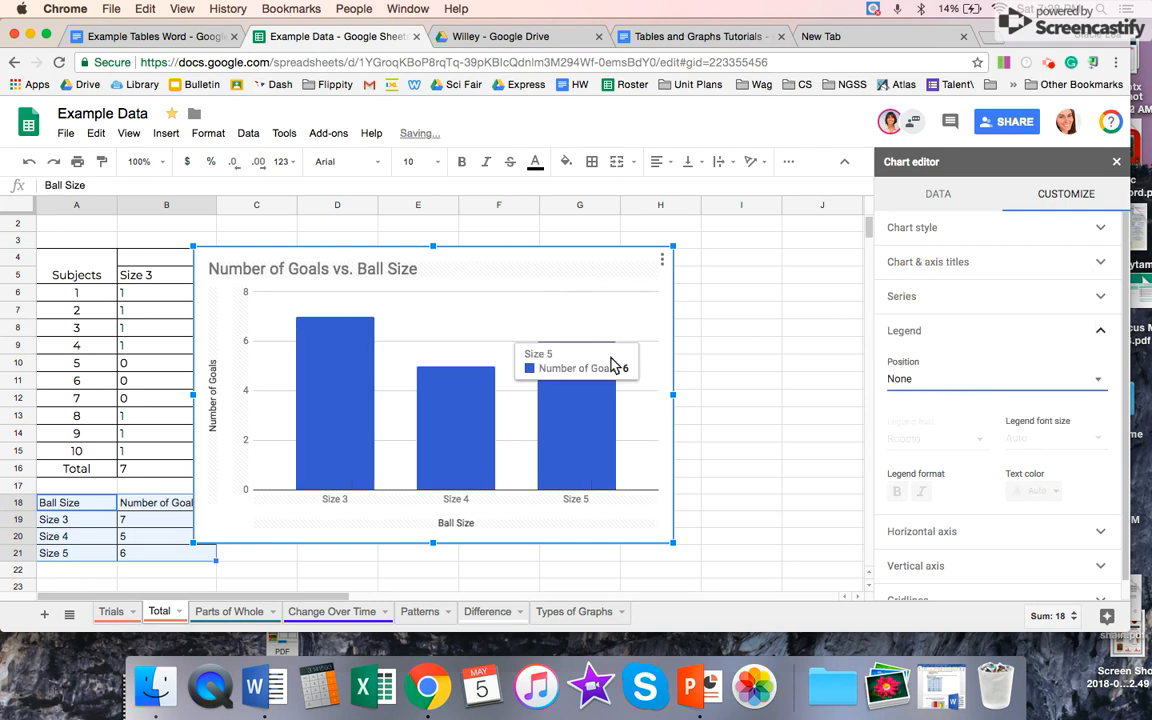
Replace the chart title with the heading from cell A1, corrected to read "Affect of Ball Size on Accuracy"
double_click(433, 268)
scroll(240, 258, up, 1)
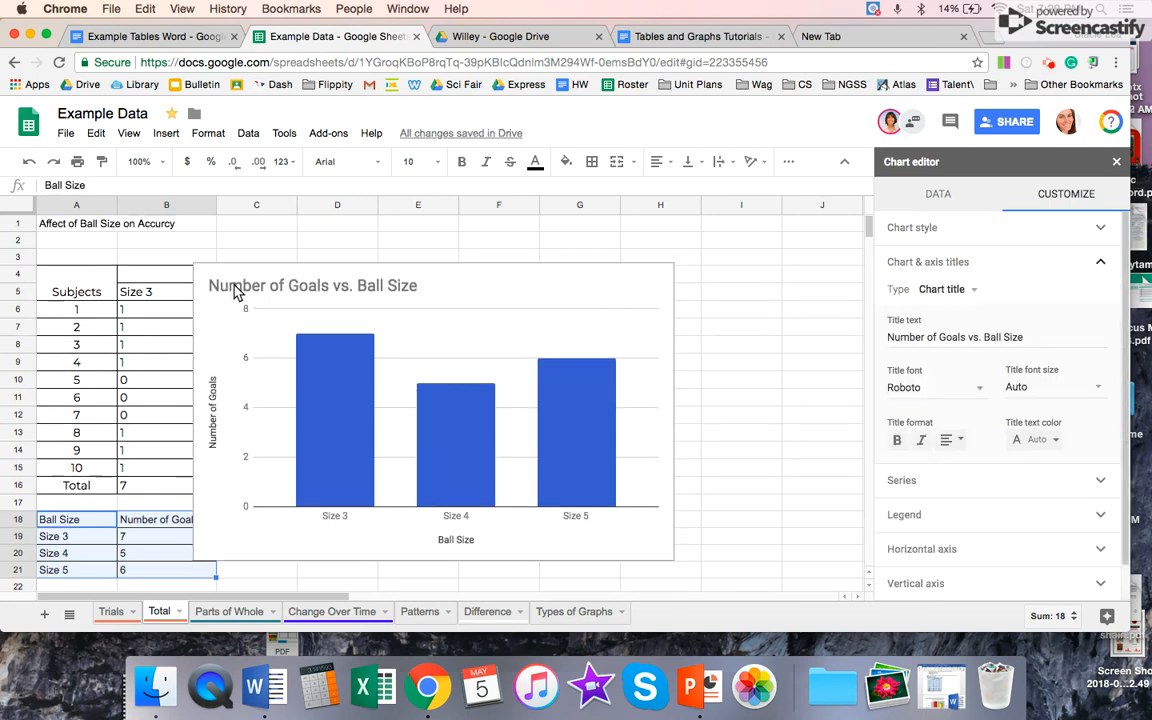
click(122, 228)
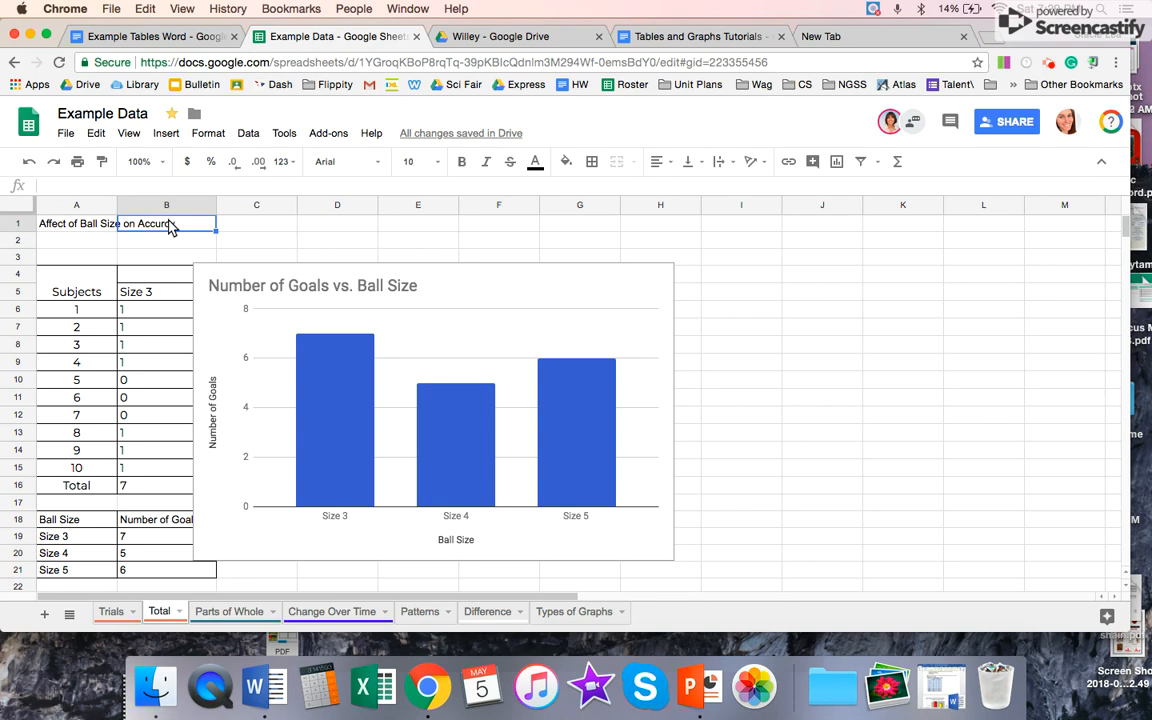
click(90, 225)
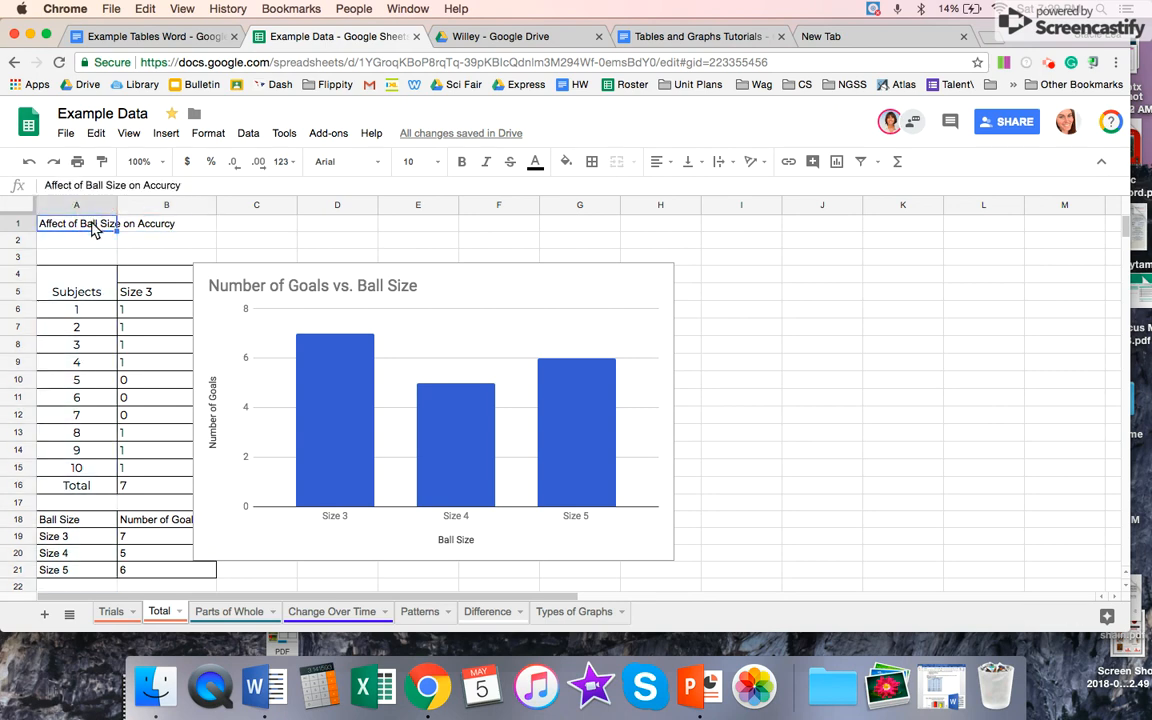
click(303, 279)
double_click(303, 283)
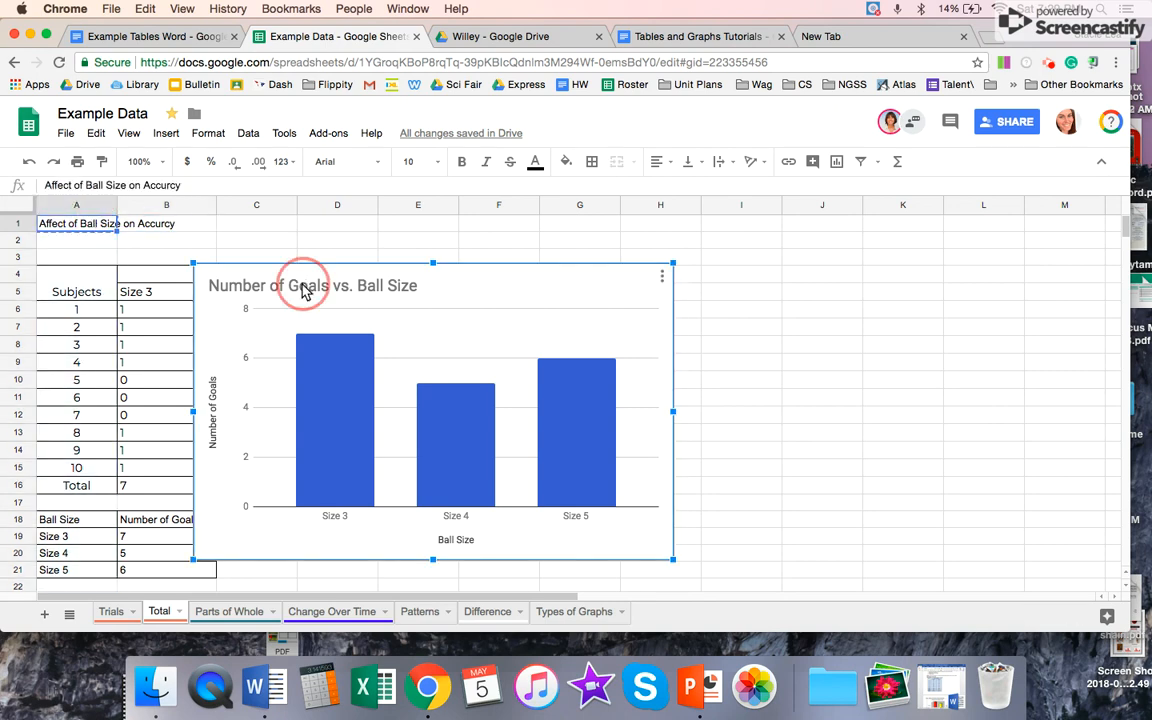
text(Affect of Ball Size on Accurcy)
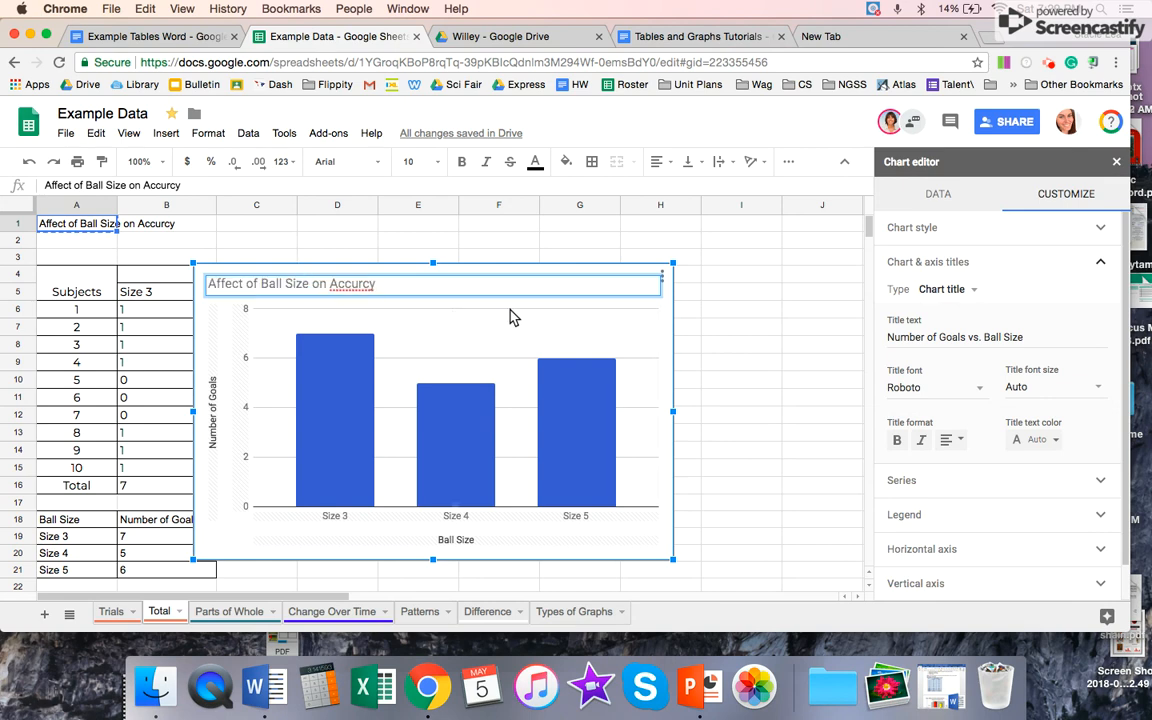
right_click(362, 285)
click(373, 290)
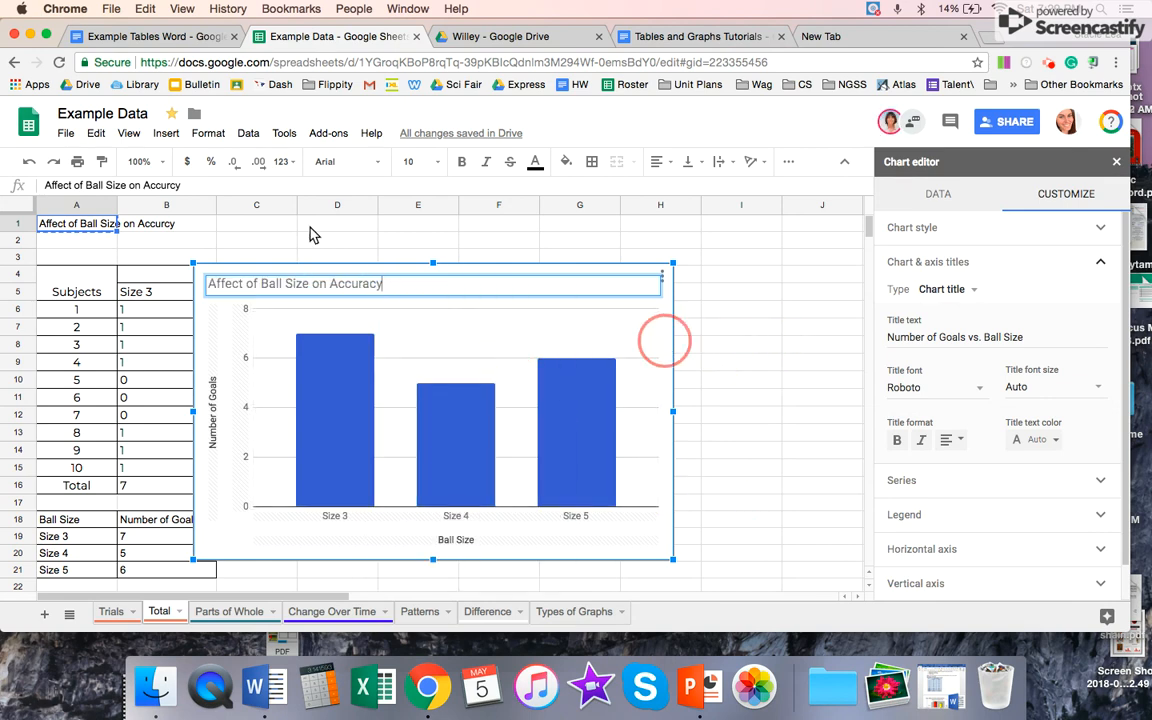
Center the ball size chart's title above the columns and finish editing the chart
click(951, 437)
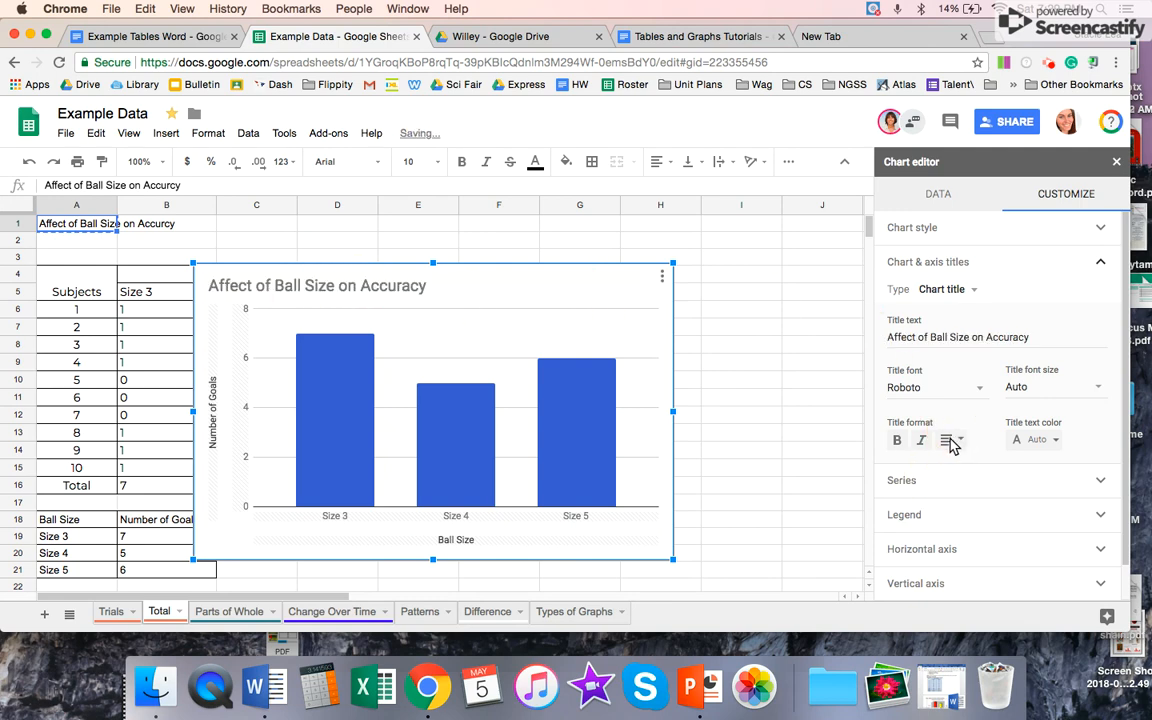
click(948, 440)
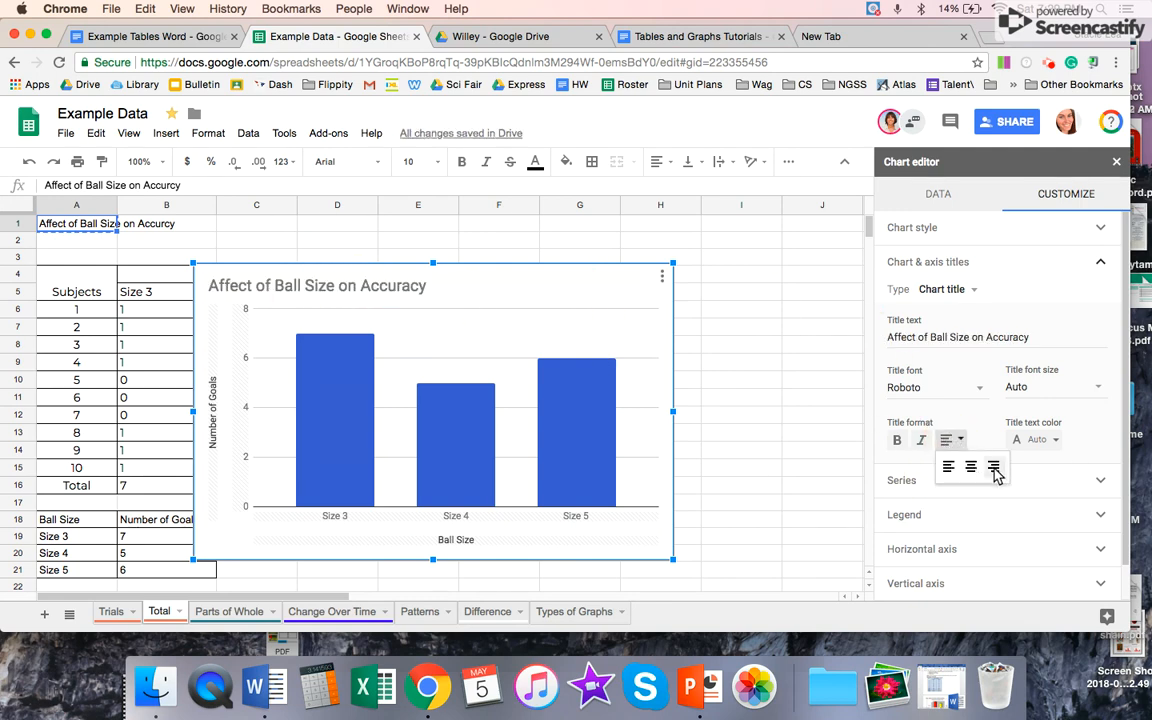
click(969, 467)
click(718, 381)
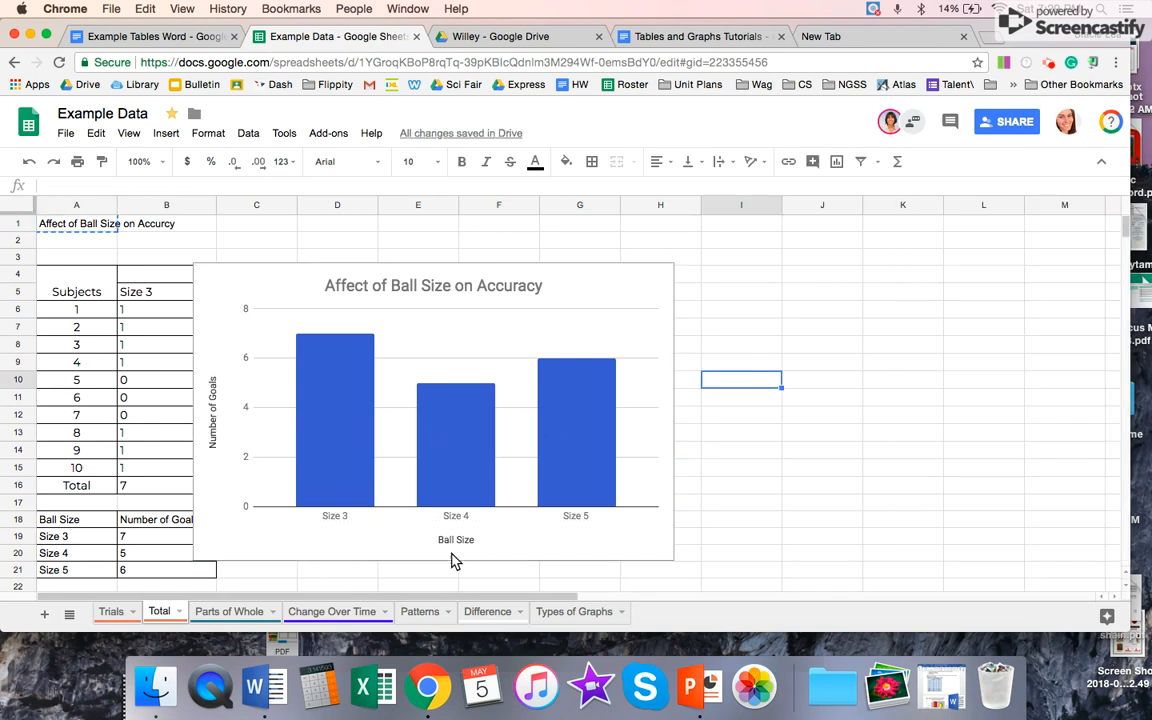
Change the color of the Number of Goals series to dark teal and close the chart settings
click(585, 441)
double_click(584, 440)
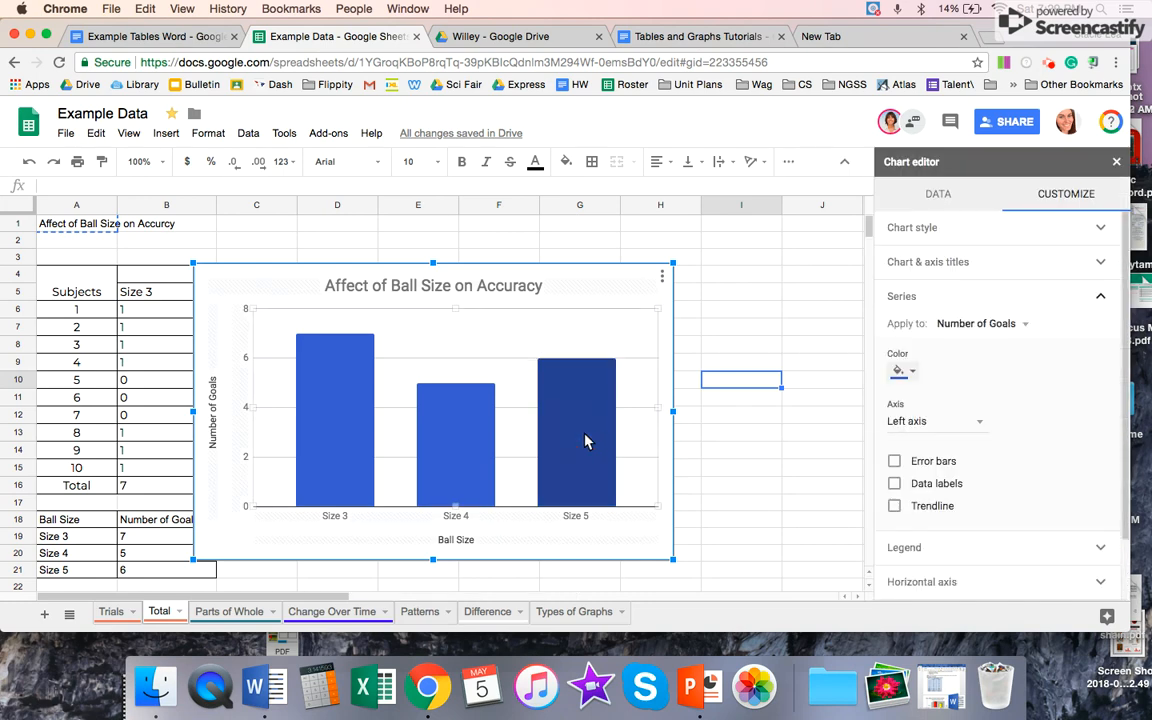
click(903, 371)
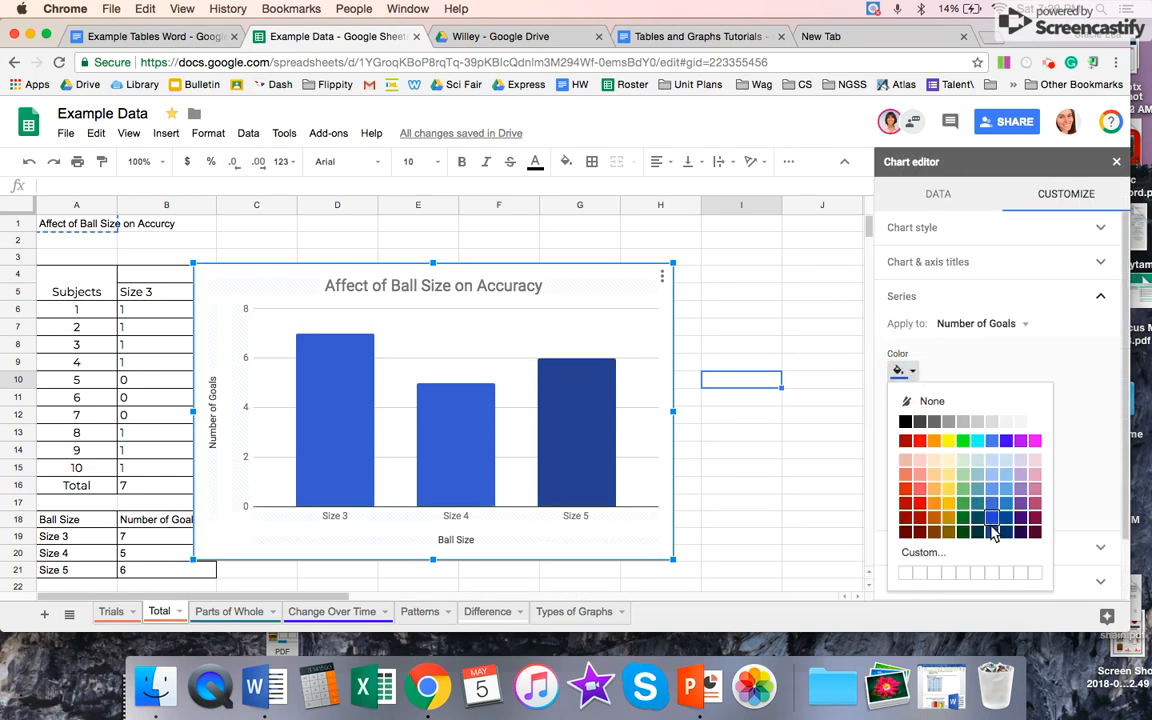
click(978, 531)
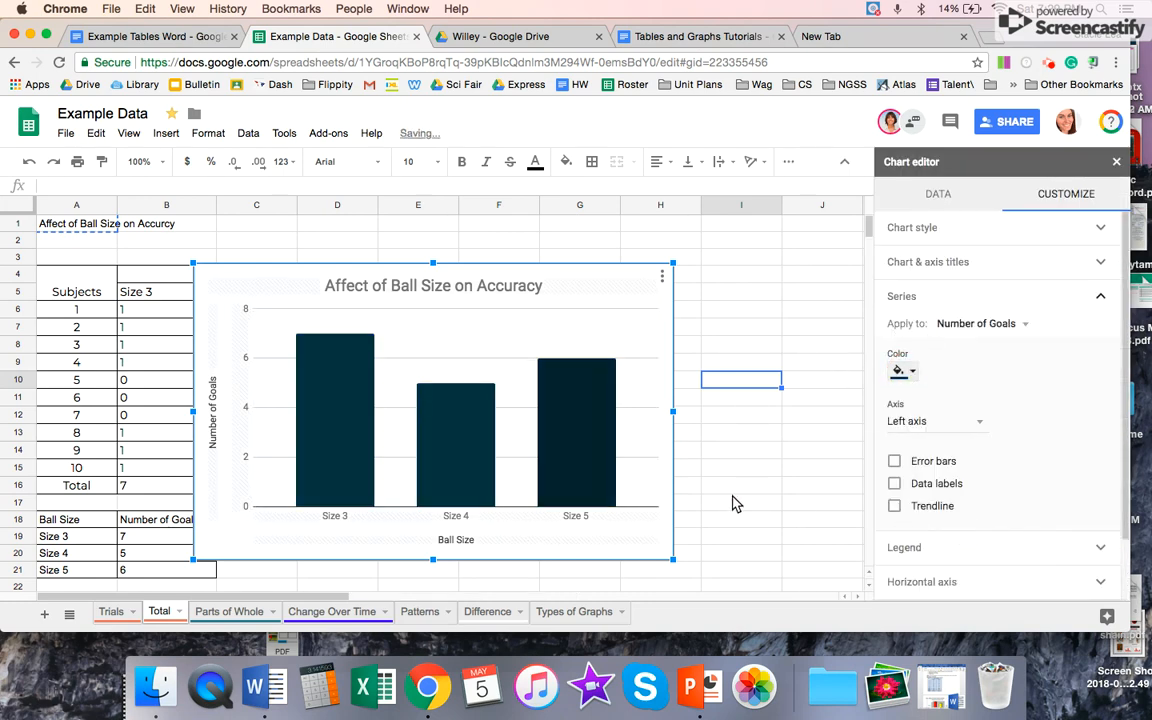
click(735, 488)
Move the ball size chart beside the subjects table so it covers neither table
click(625, 298)
drag(560, 285, 604, 290)
drag(757, 290, 758, 290)
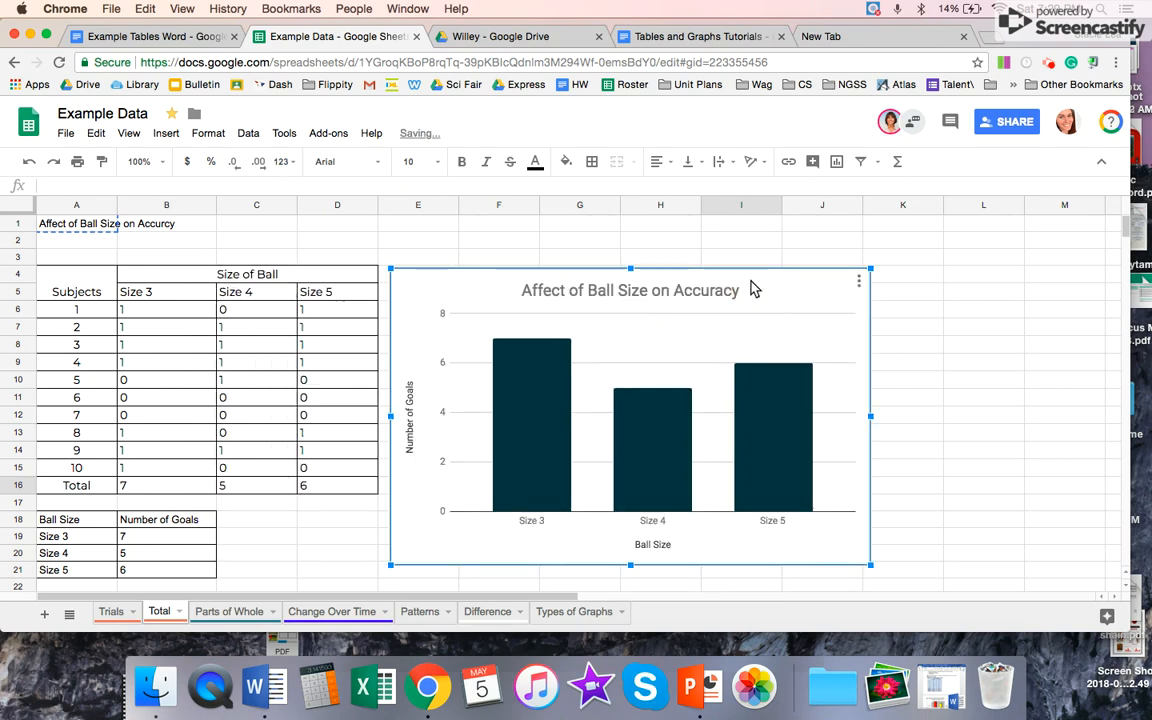
On the Parts of Whole sheet, insert a pie chart from the Type of Sugar and Preference table in A16:B19
click(229, 609)
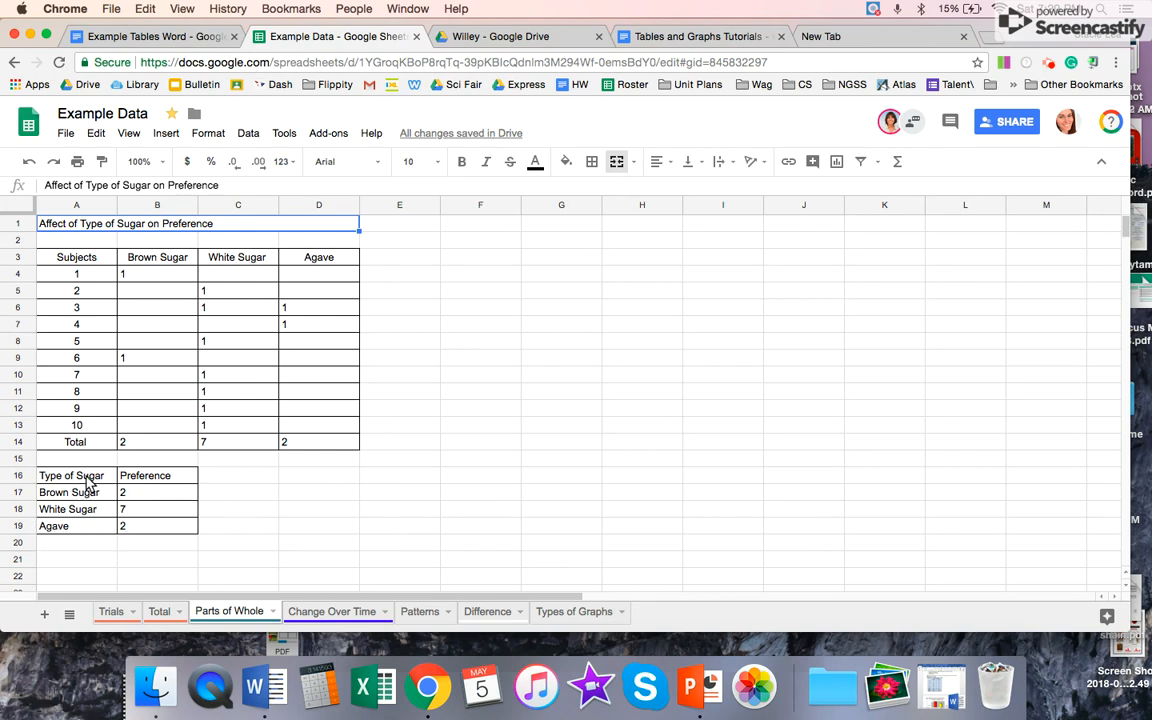
drag(86, 481, 138, 535)
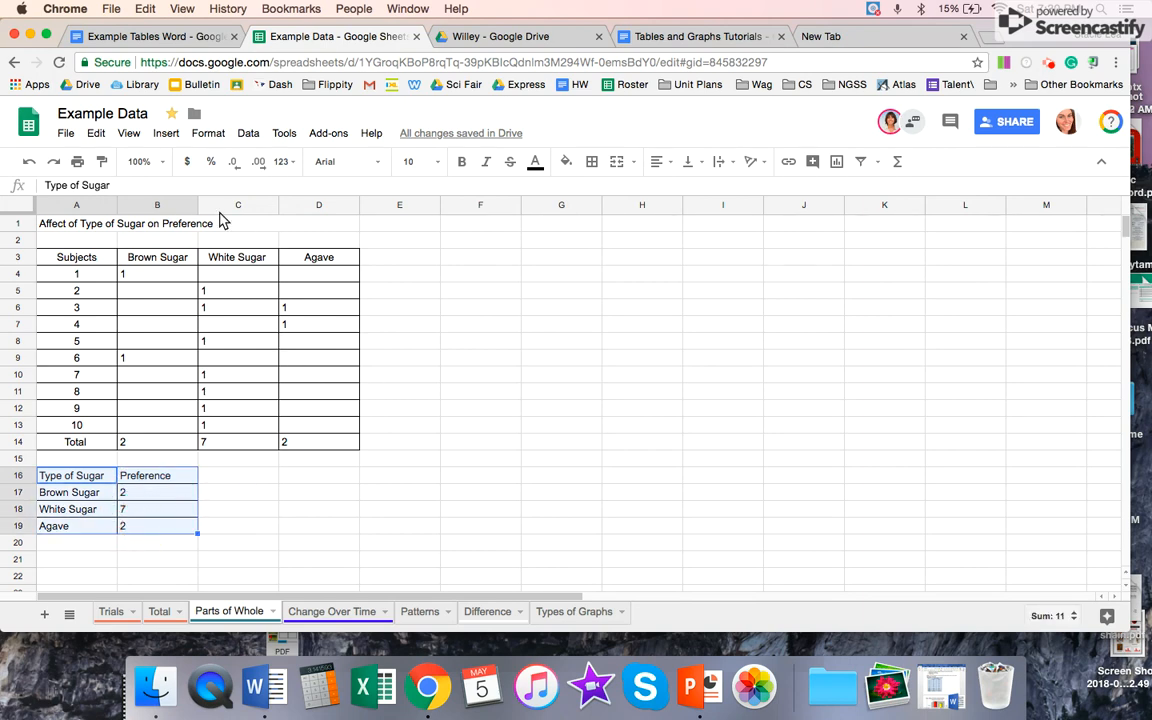
click(165, 134)
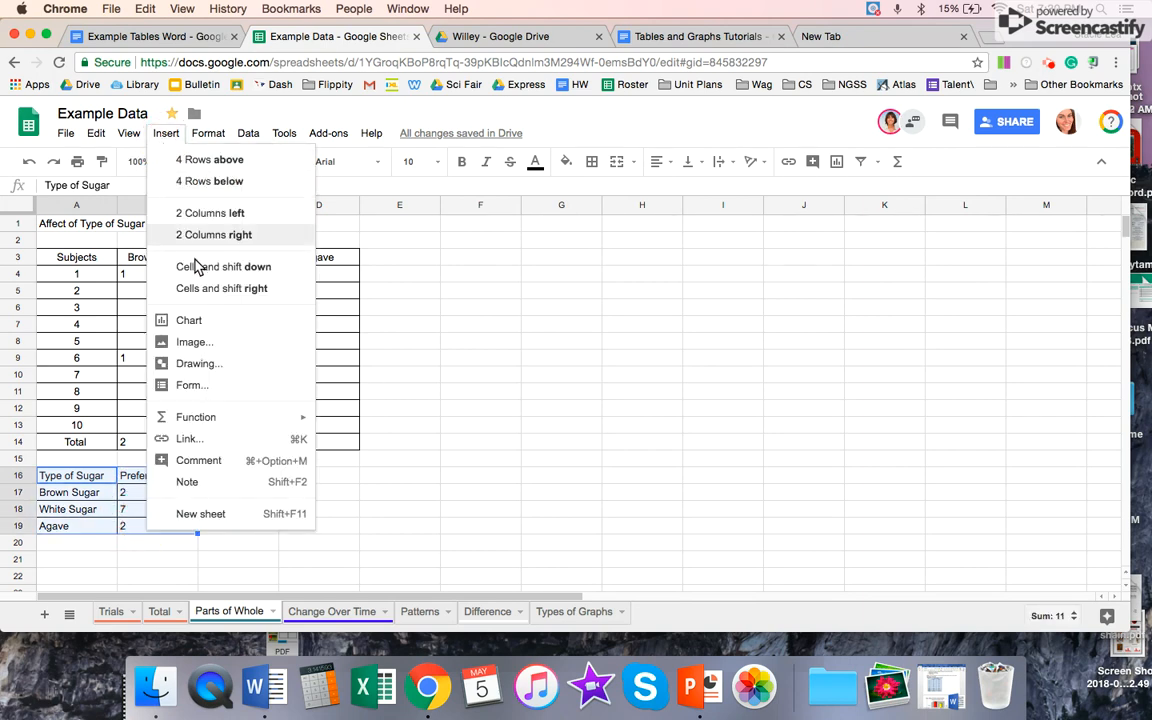
click(228, 322)
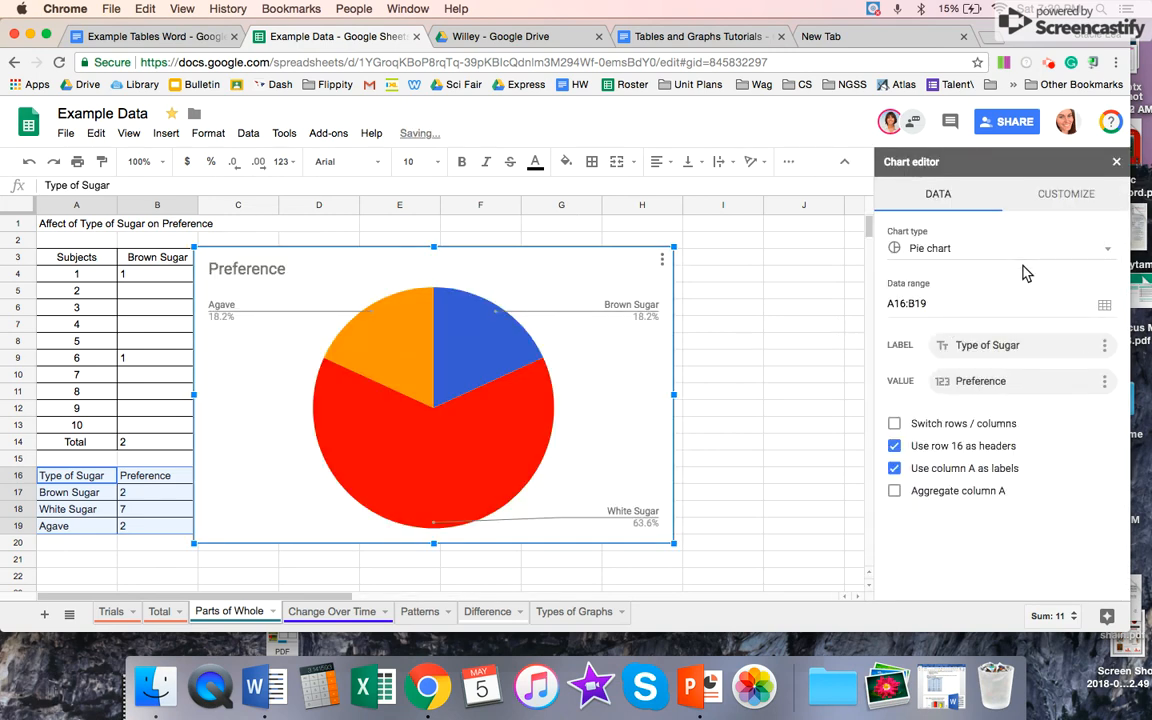
Replace the pie chart's title with the sheet heading copied from A1, "Affect of Type of Sugar on Preference"
click(1078, 200)
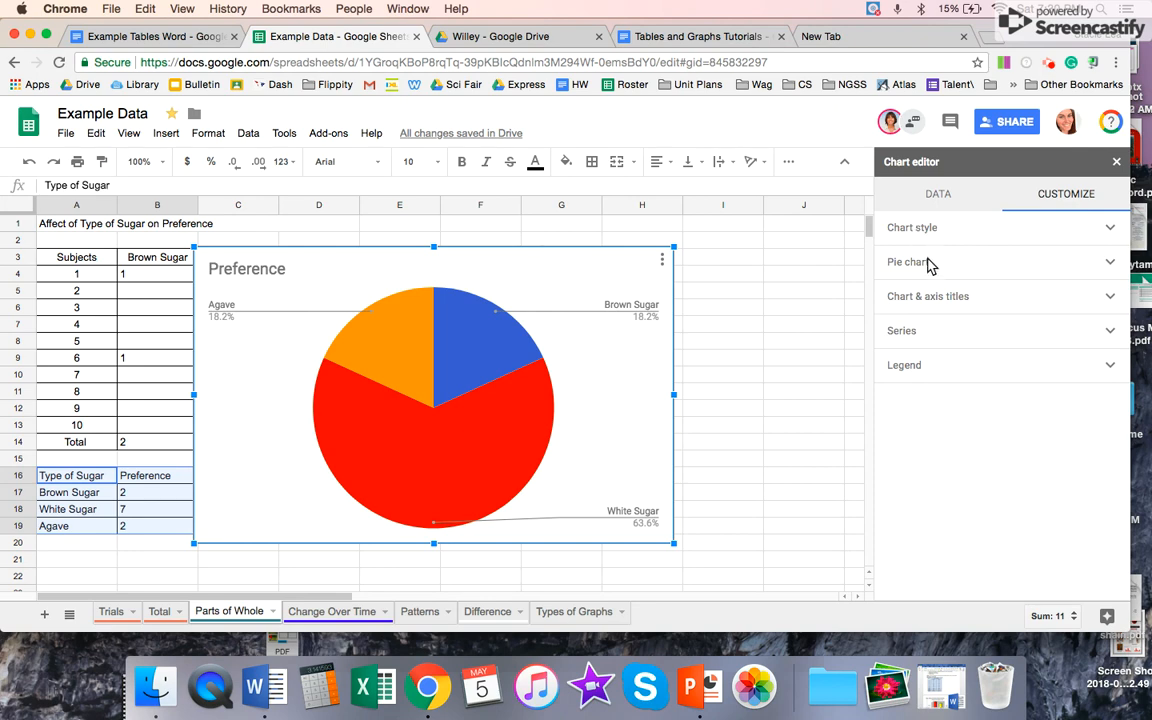
click(905, 296)
click(912, 370)
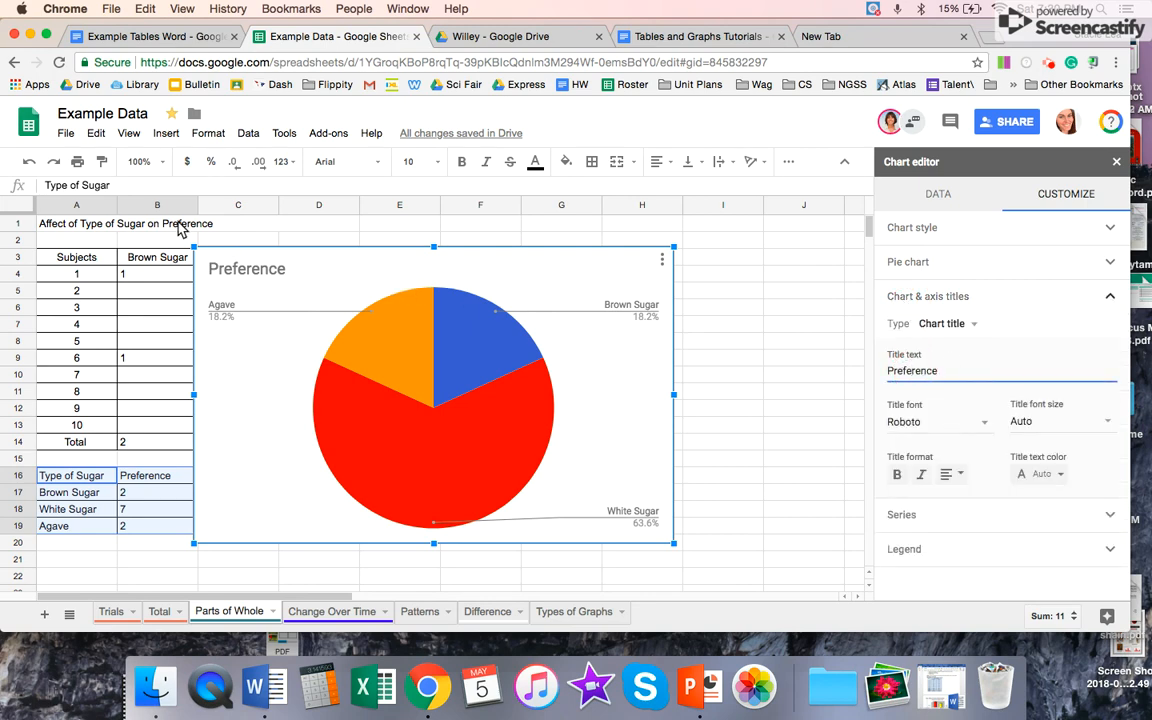
click(45, 222)
key(super+c)
click(390, 278)
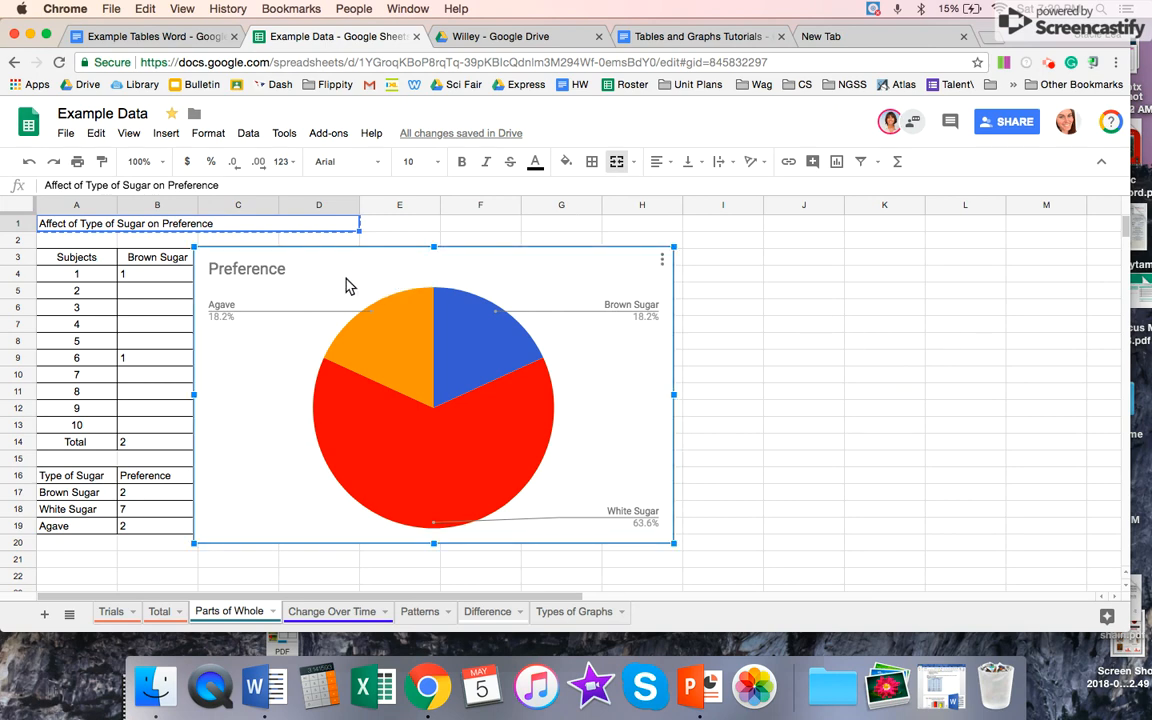
double_click(240, 266)
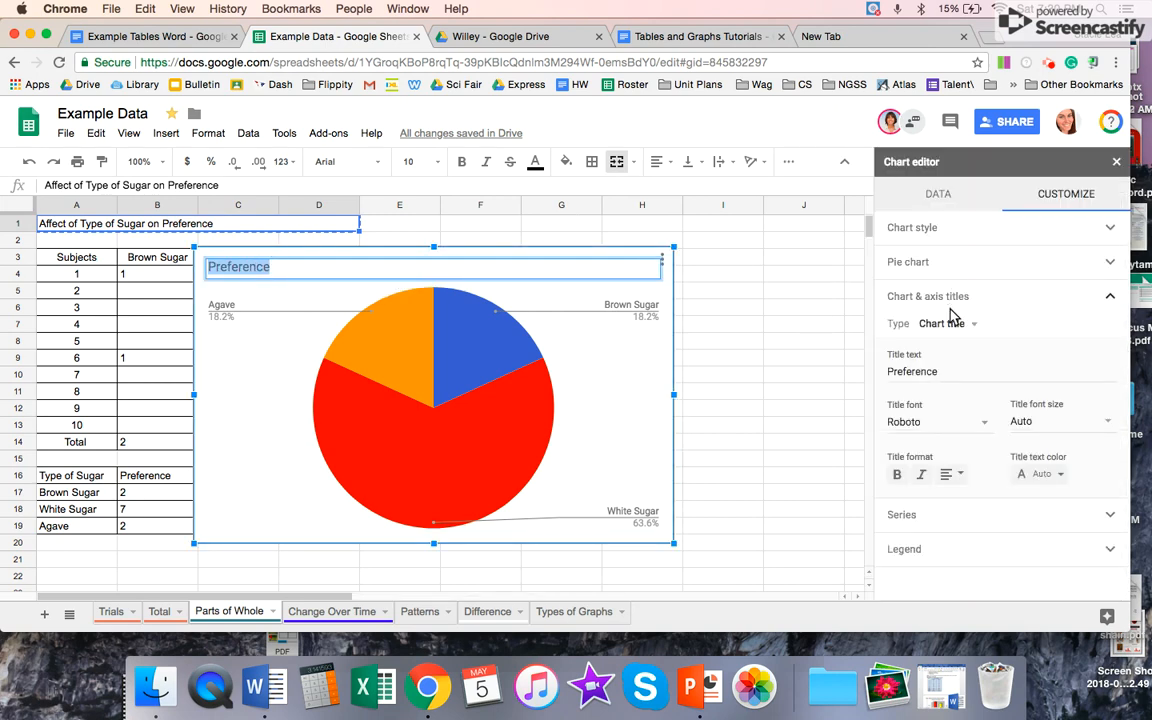
drag(951, 372, 856, 380)
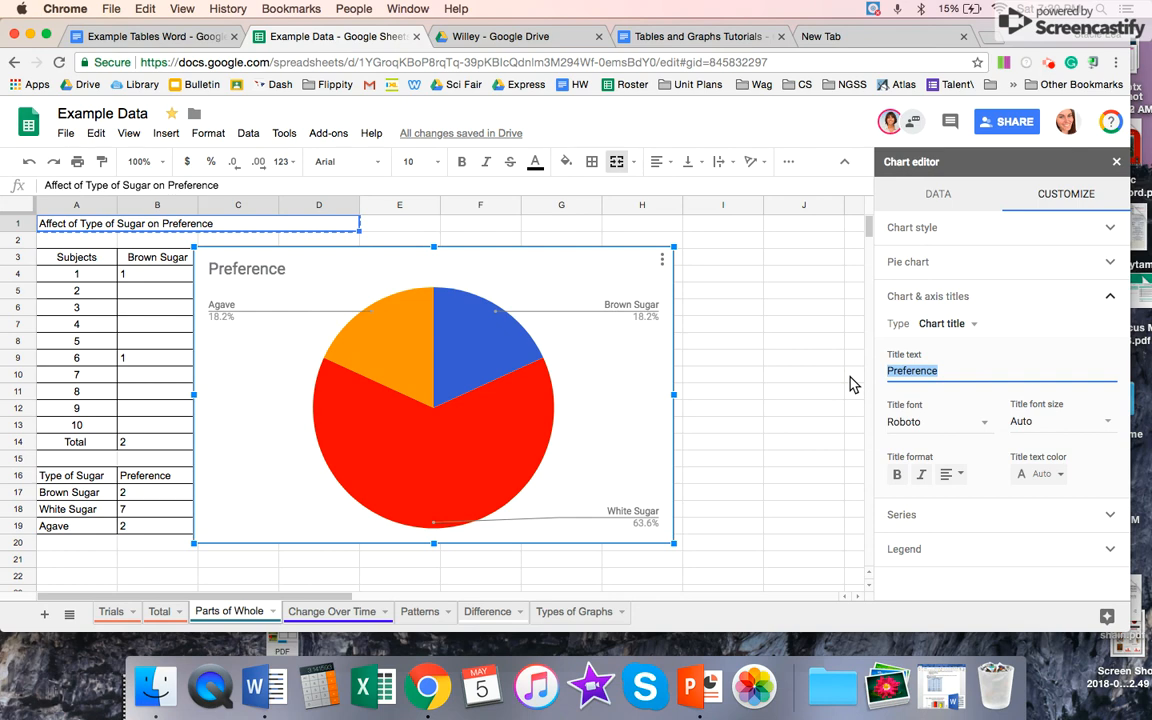
key(super+v)
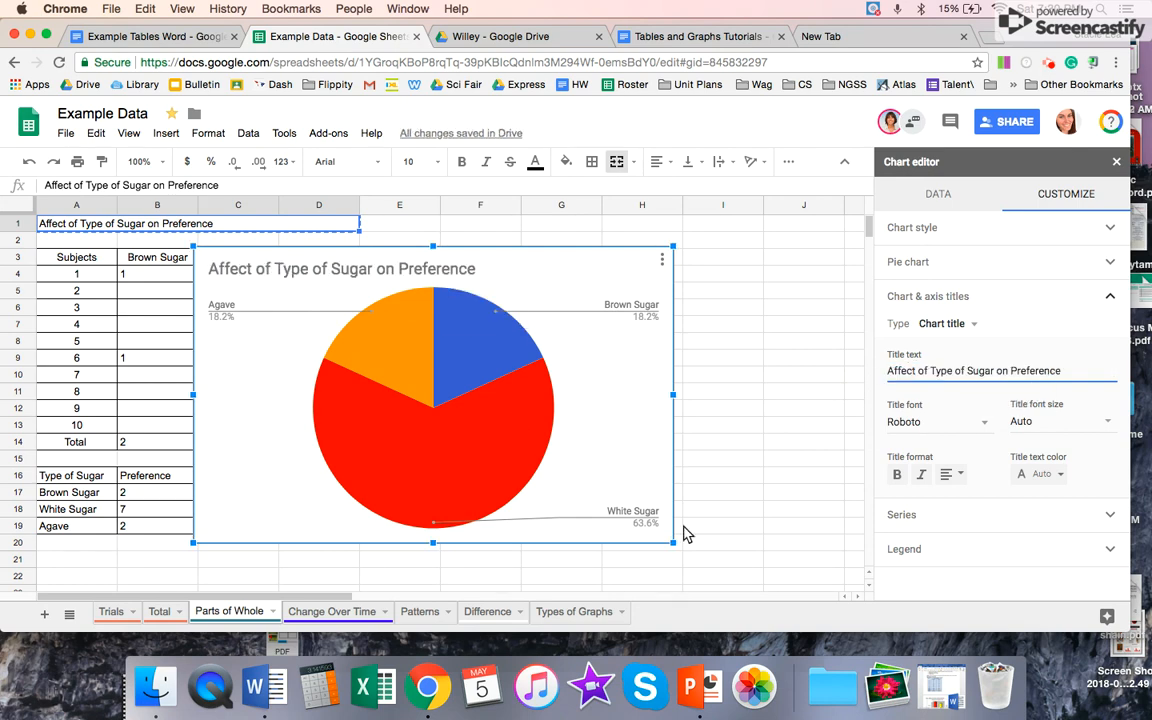
Change the color of the Brown Sugar slice to yellow and finish editing the pie chart
click(470, 402)
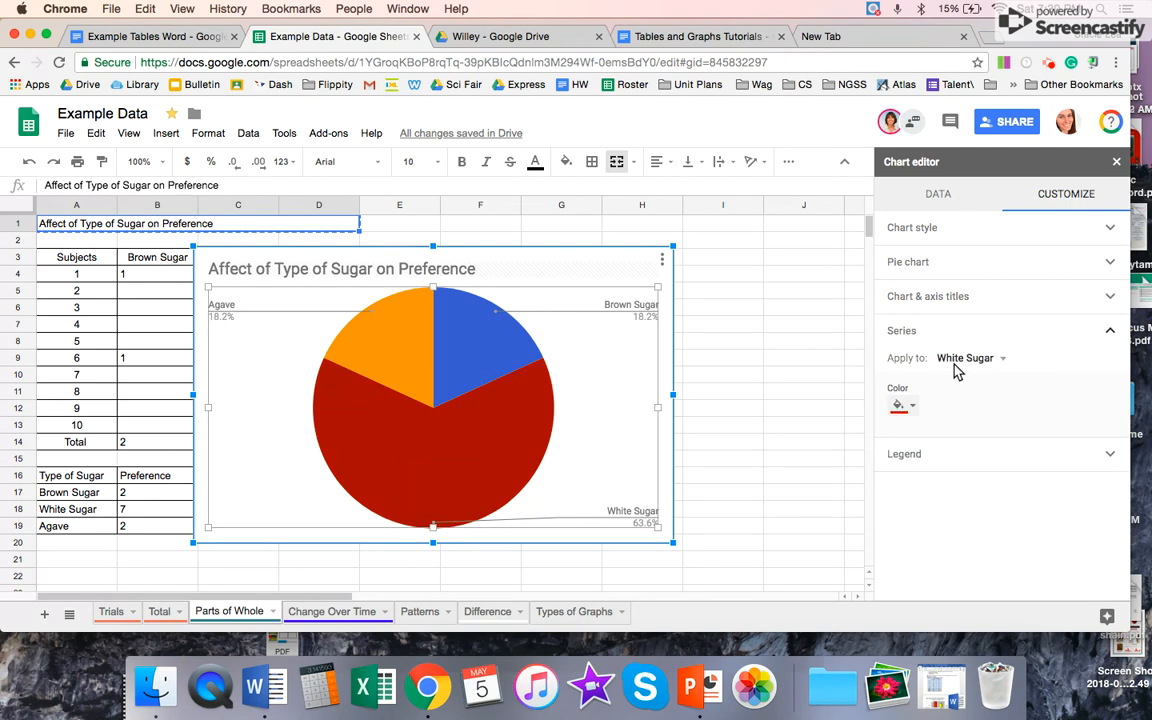
click(906, 410)
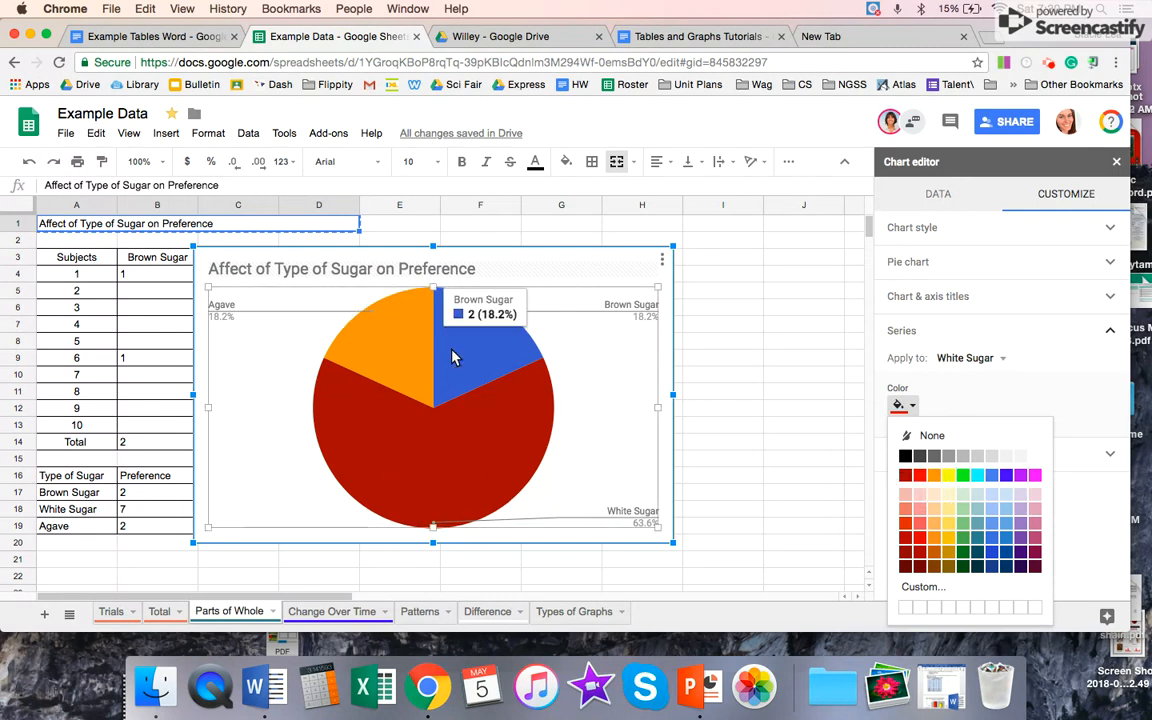
click(462, 322)
mouse_move(485, 340)
click(903, 405)
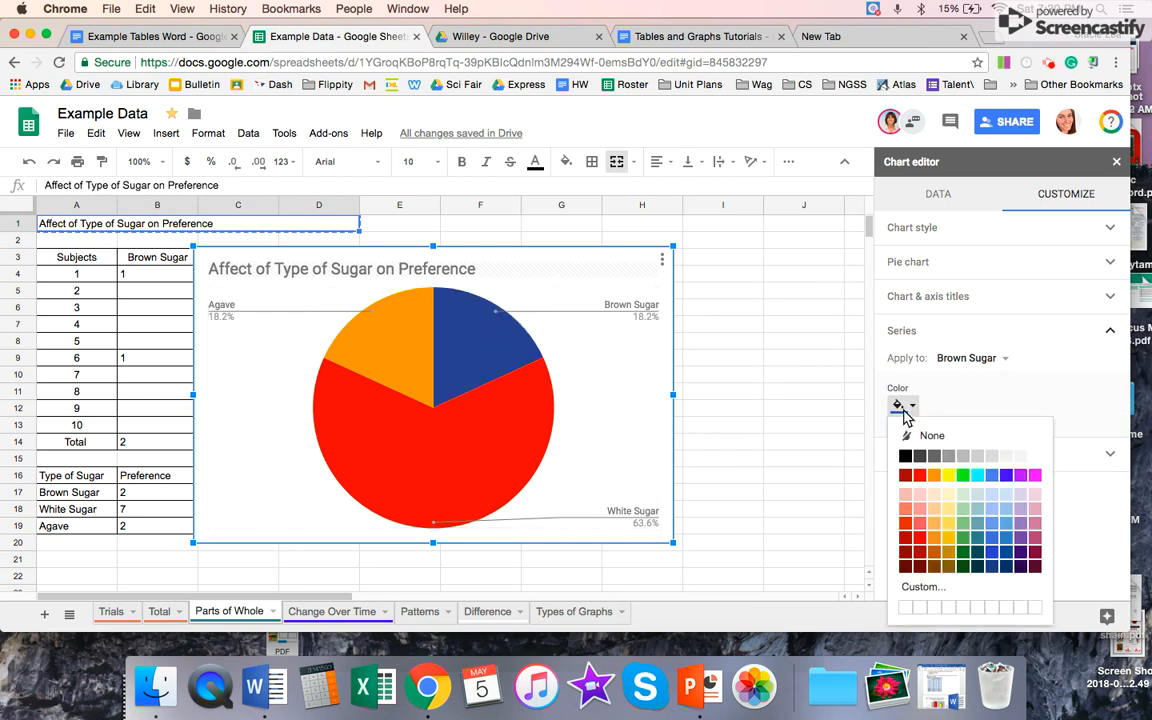
click(949, 476)
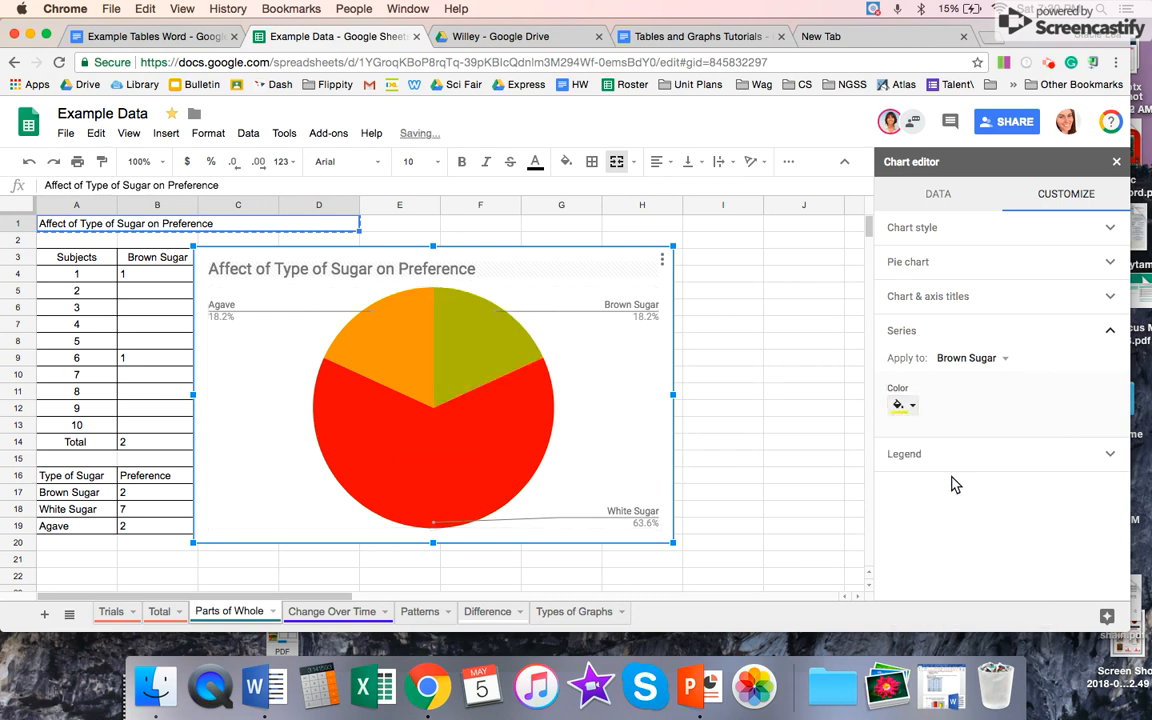
click(540, 415)
click(770, 445)
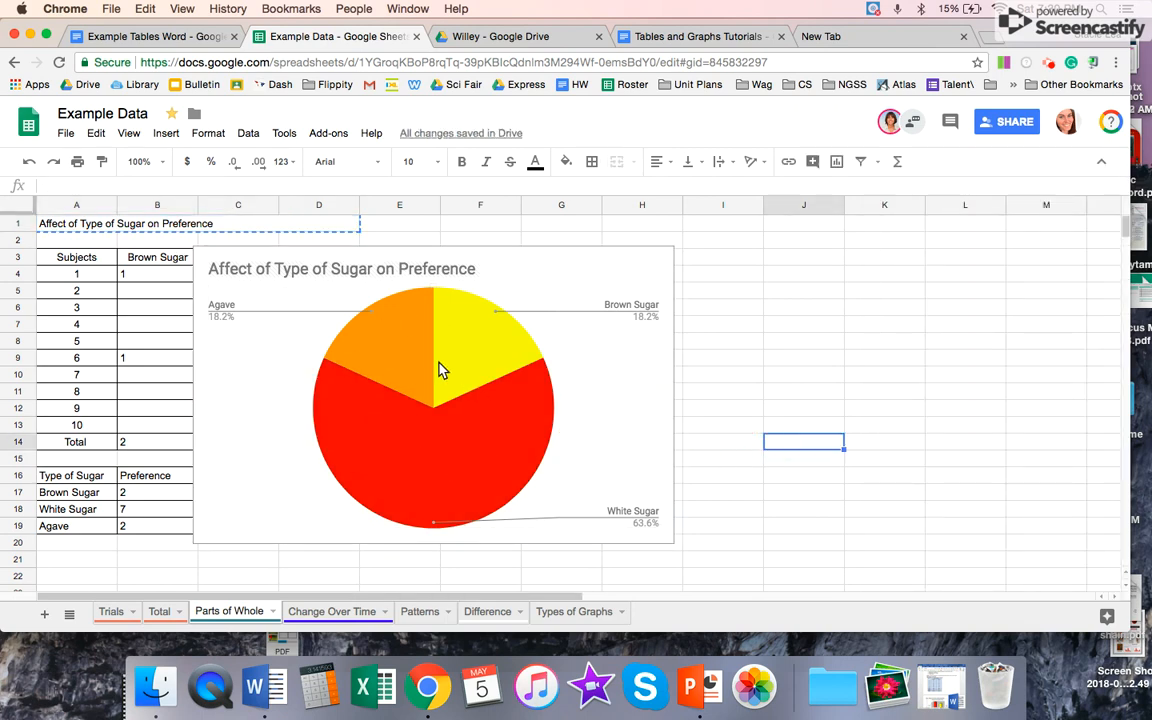
click(406, 358)
double_click(470, 437)
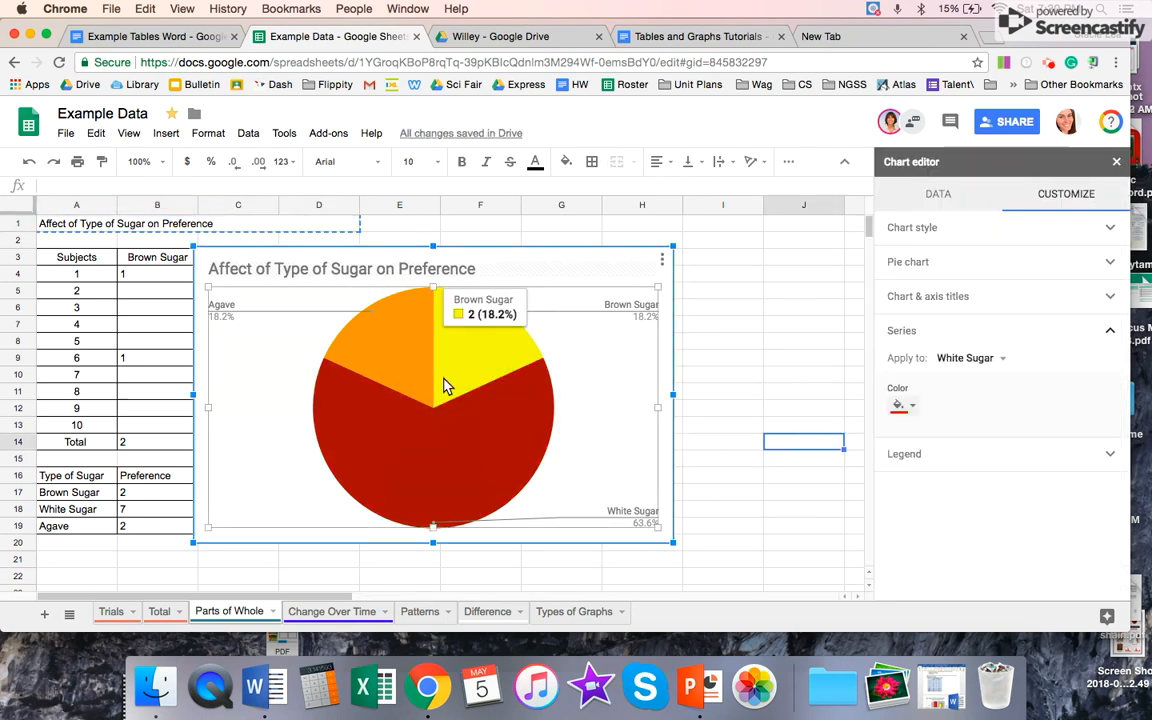
click(739, 347)
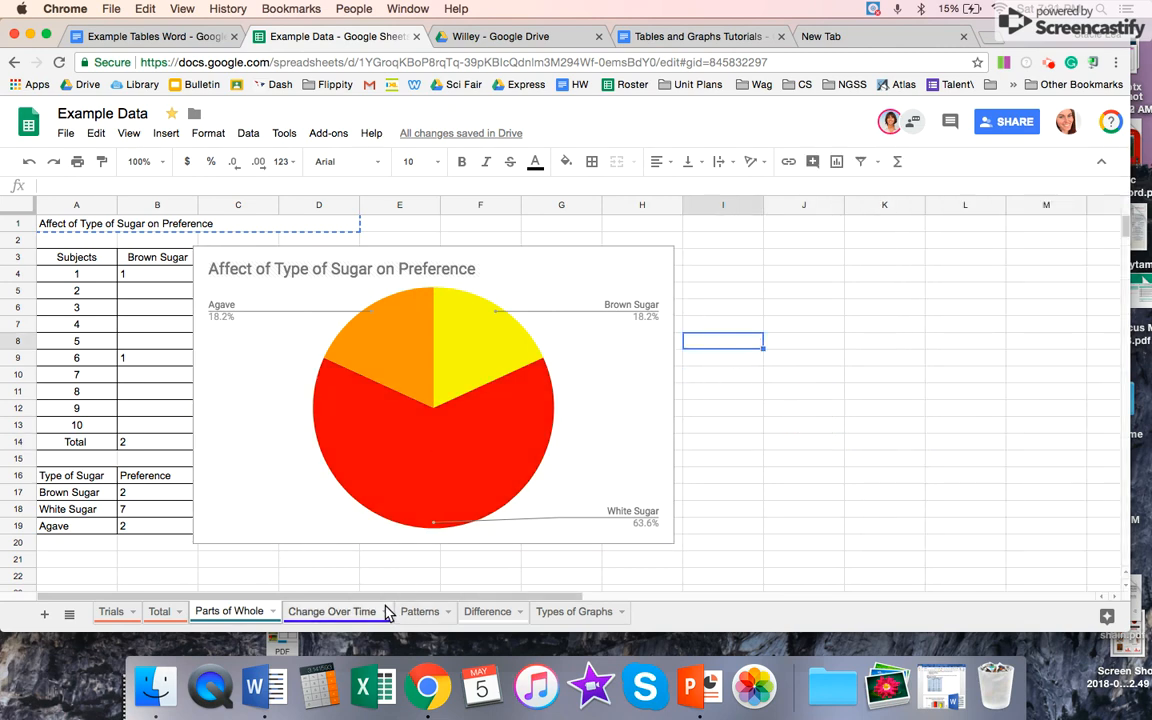
On the Change Over Time sheet, insert a line chart from the Time and Volume table in B3:C13 and move it beside the table
click(341, 616)
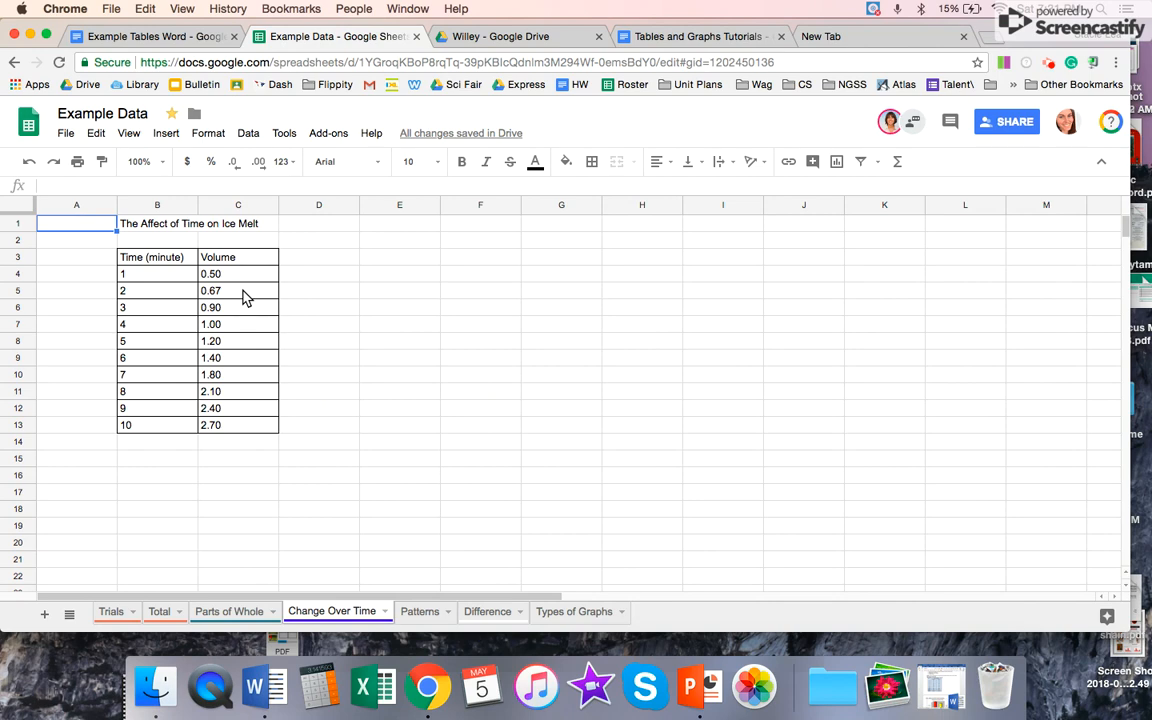
drag(181, 262, 237, 420)
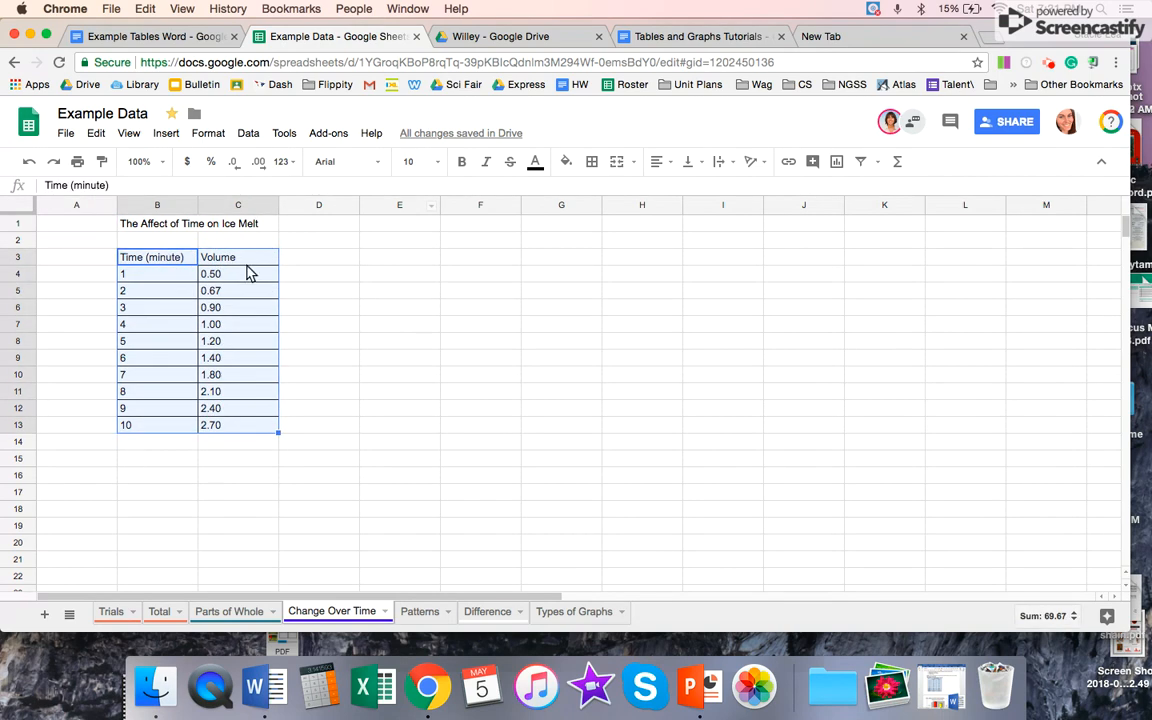
click(176, 137)
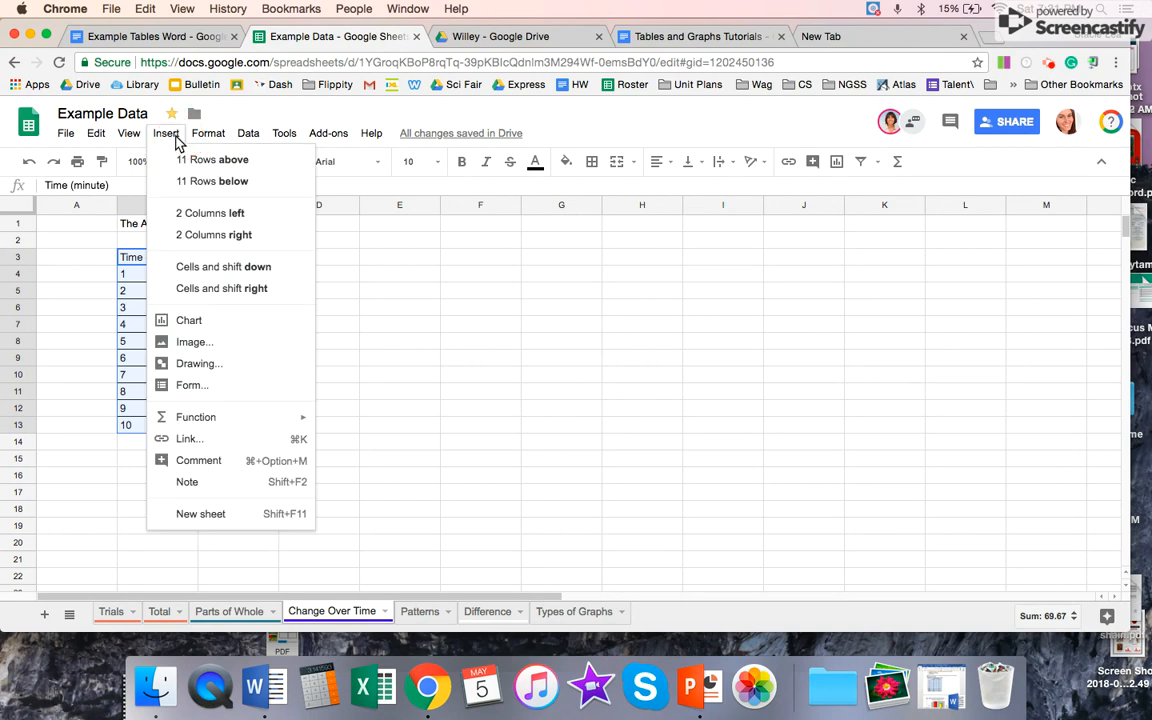
click(216, 322)
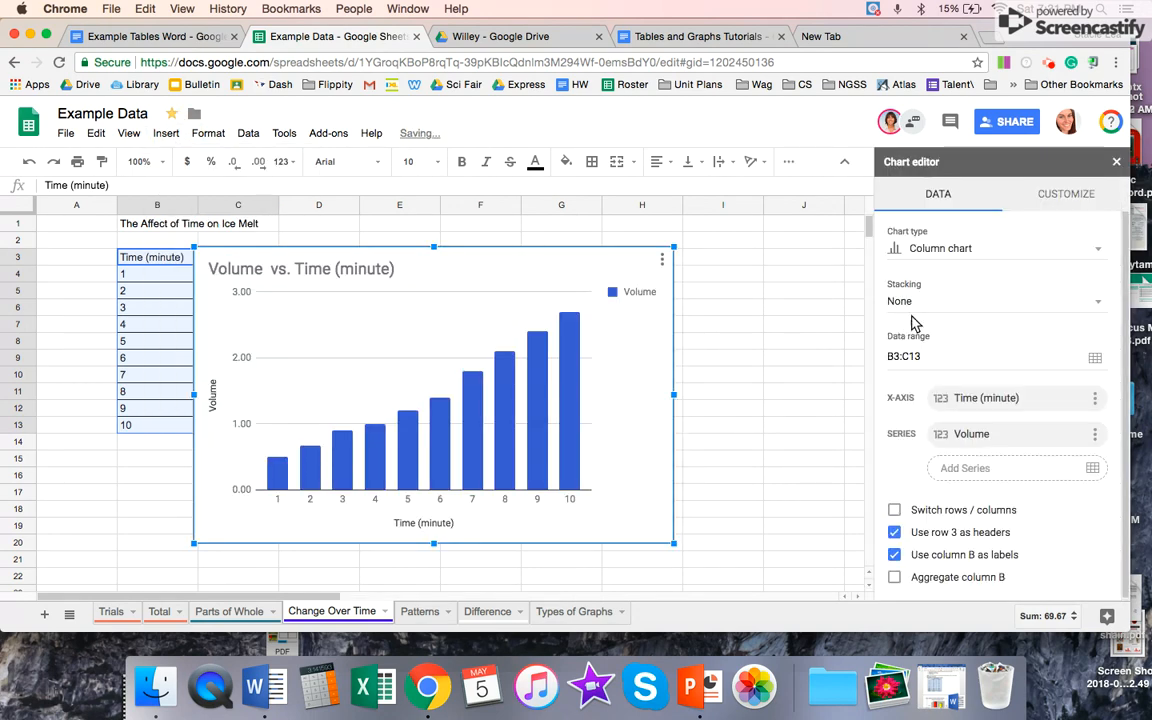
click(988, 250)
click(1050, 338)
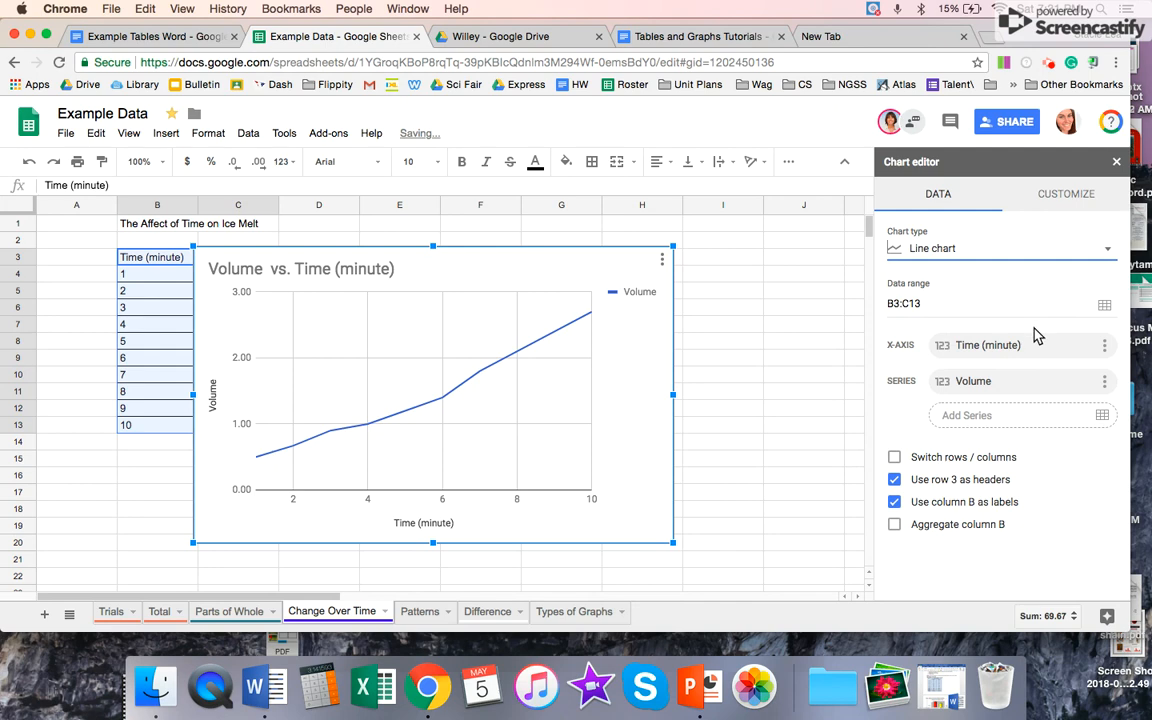
drag(450, 265, 552, 262)
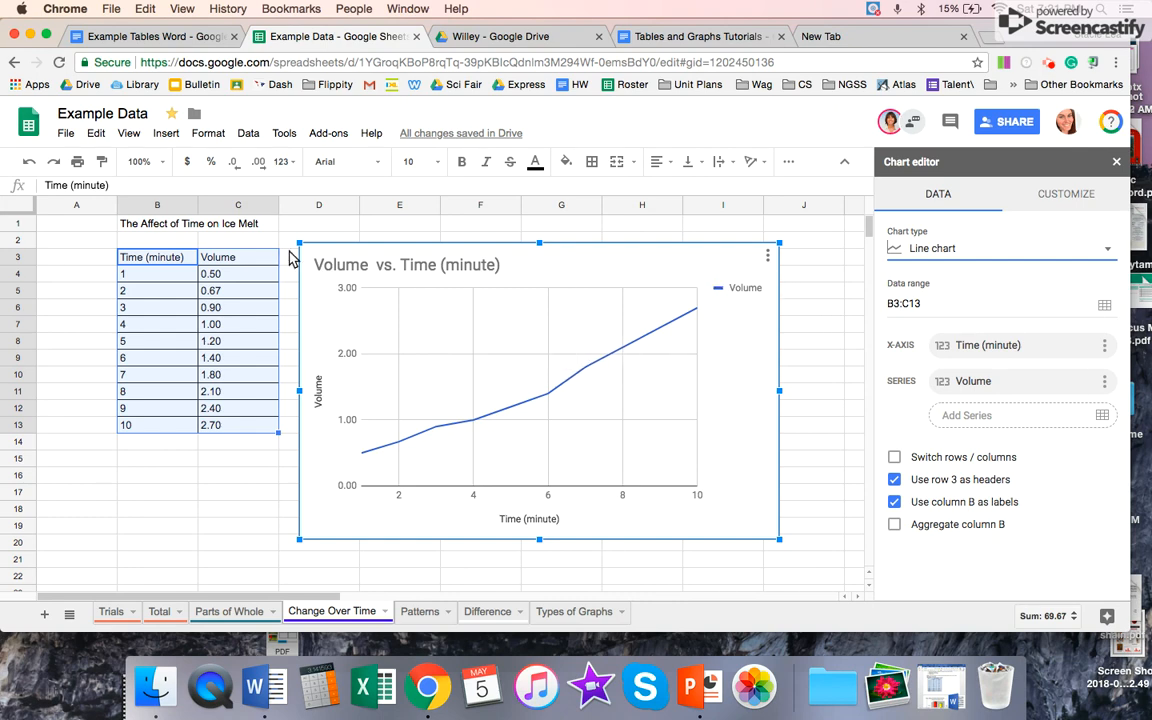
Replace the line chart's title with the sheet heading from B1, "The Affect of Time on Ice Melt"
click(181, 230)
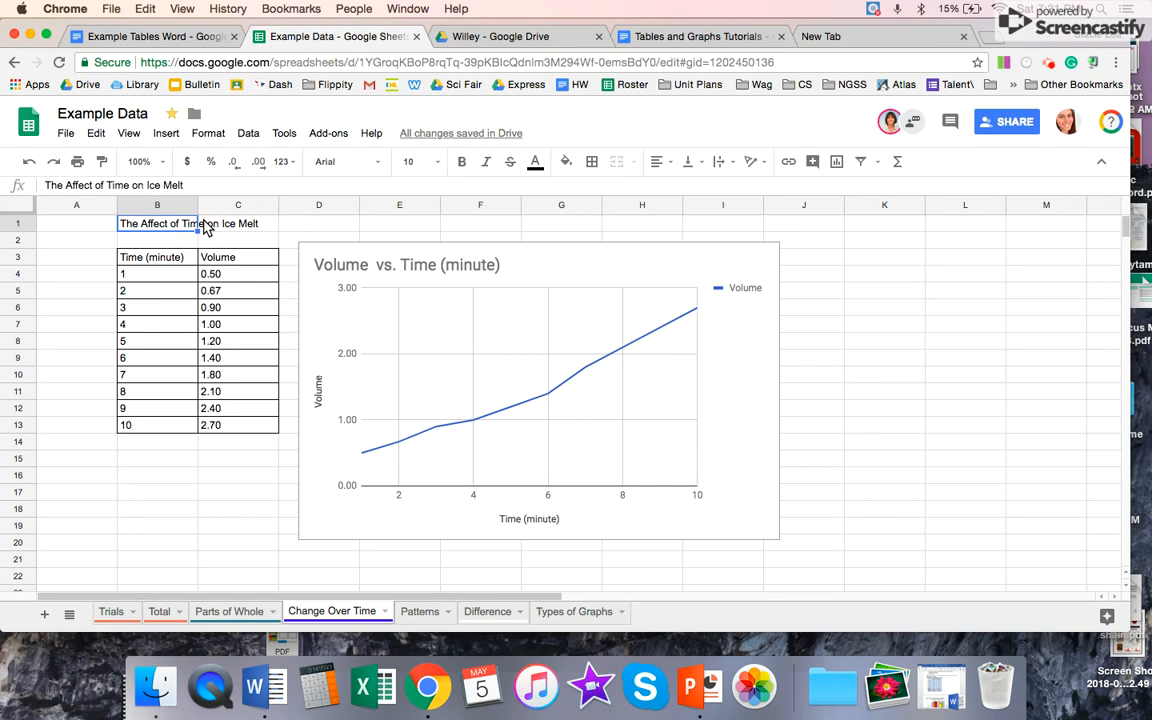
click(386, 266)
click(390, 270)
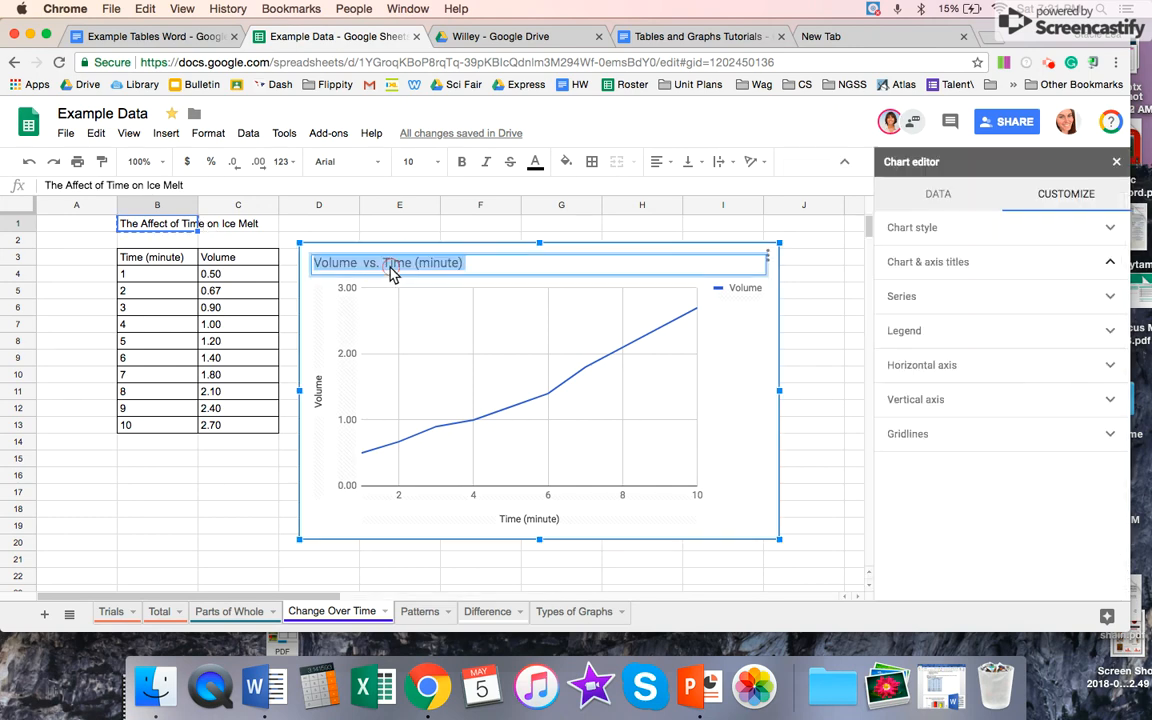
text(The Affect of Time on Ice Melt)
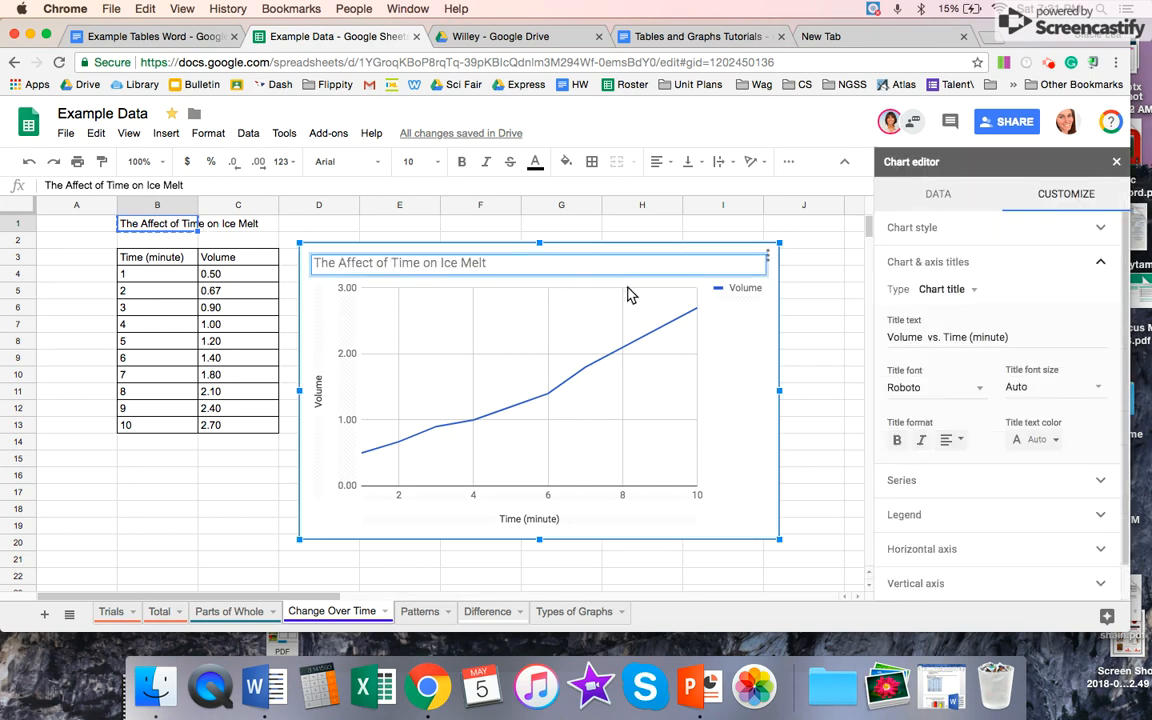
Remove the line chart's legend by setting its position to None
click(728, 290)
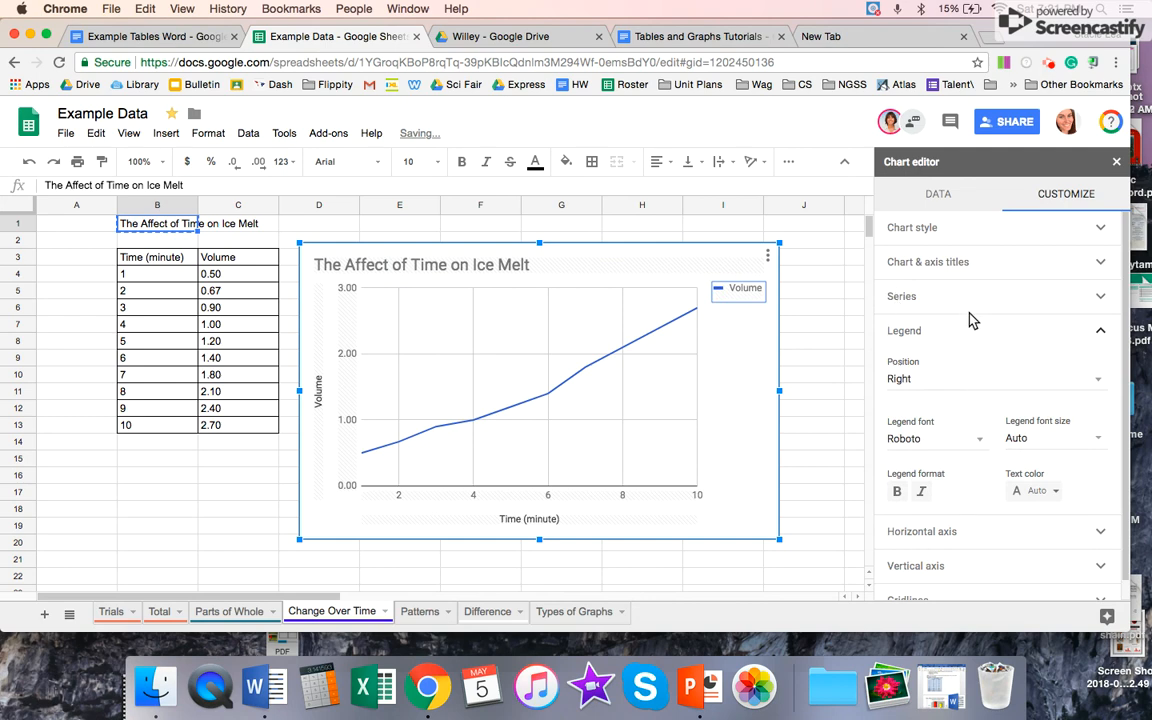
click(935, 338)
click(885, 330)
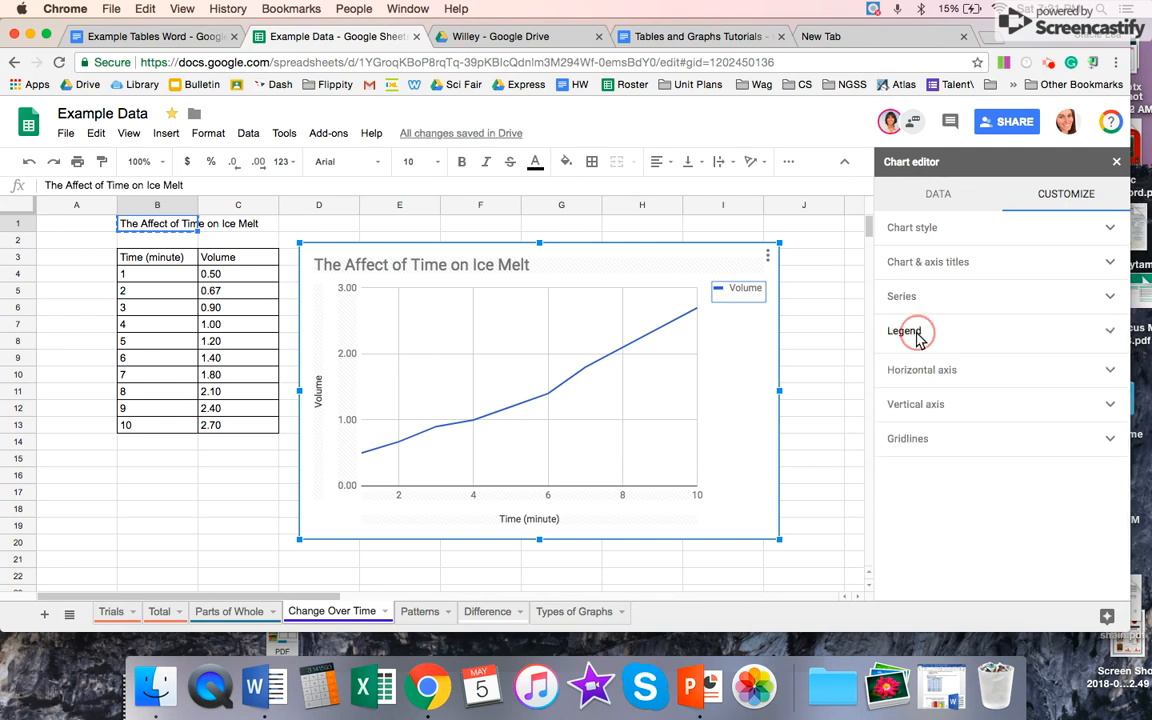
click(912, 384)
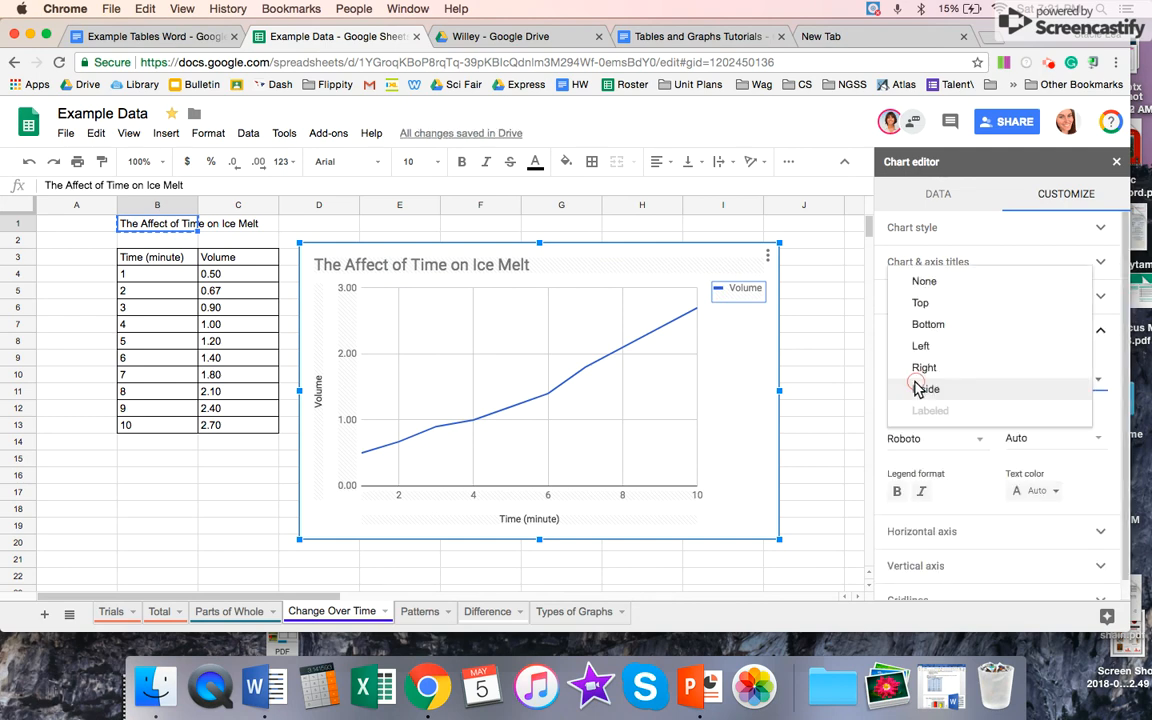
click(924, 283)
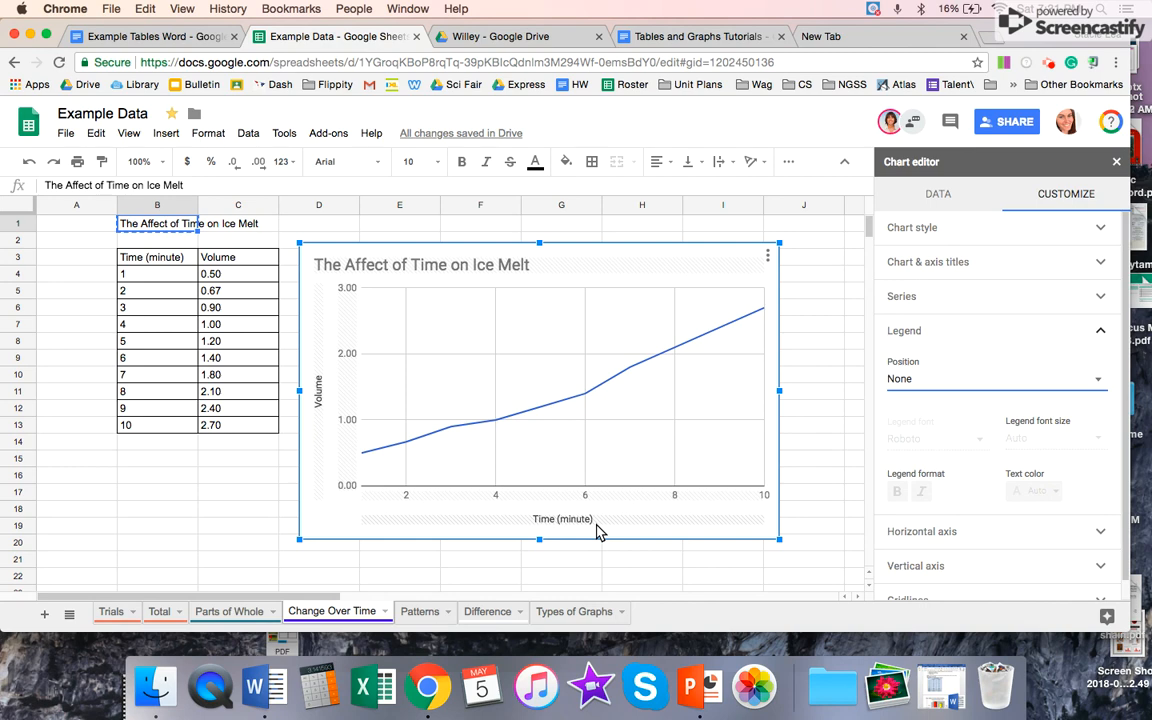
Set the line chart's vertical axis title to "Volume (mL)" and finish editing the chart
click(317, 390)
click(962, 335)
text(()
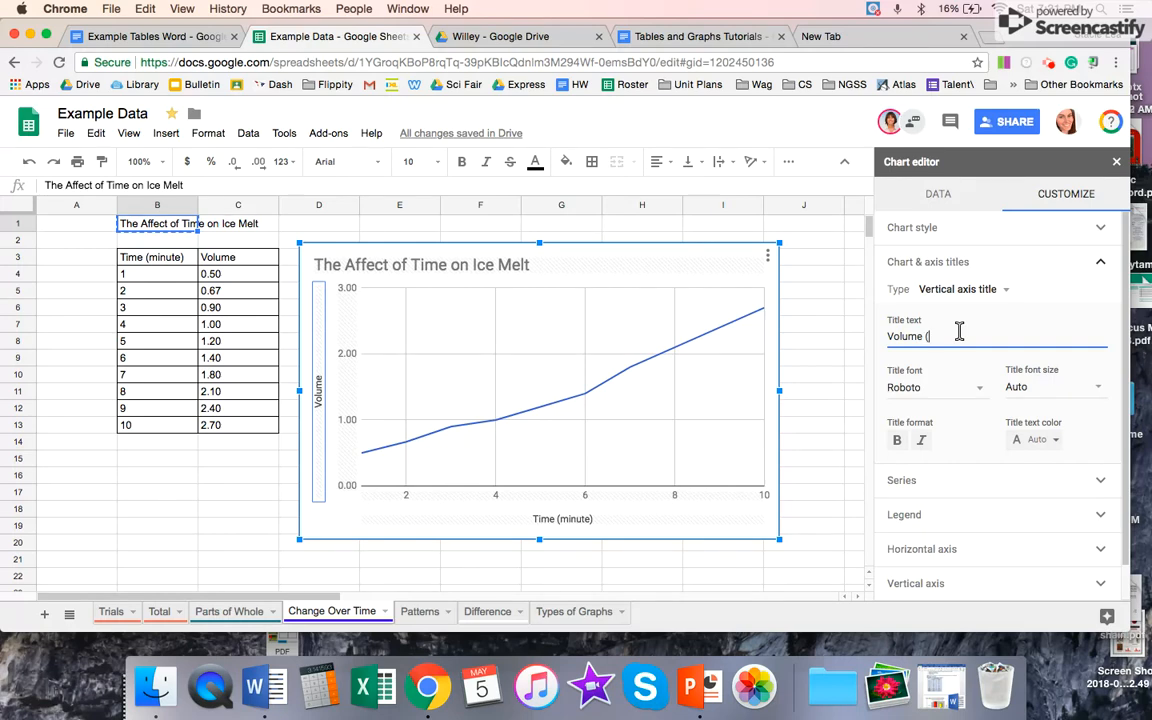
text(Mm)
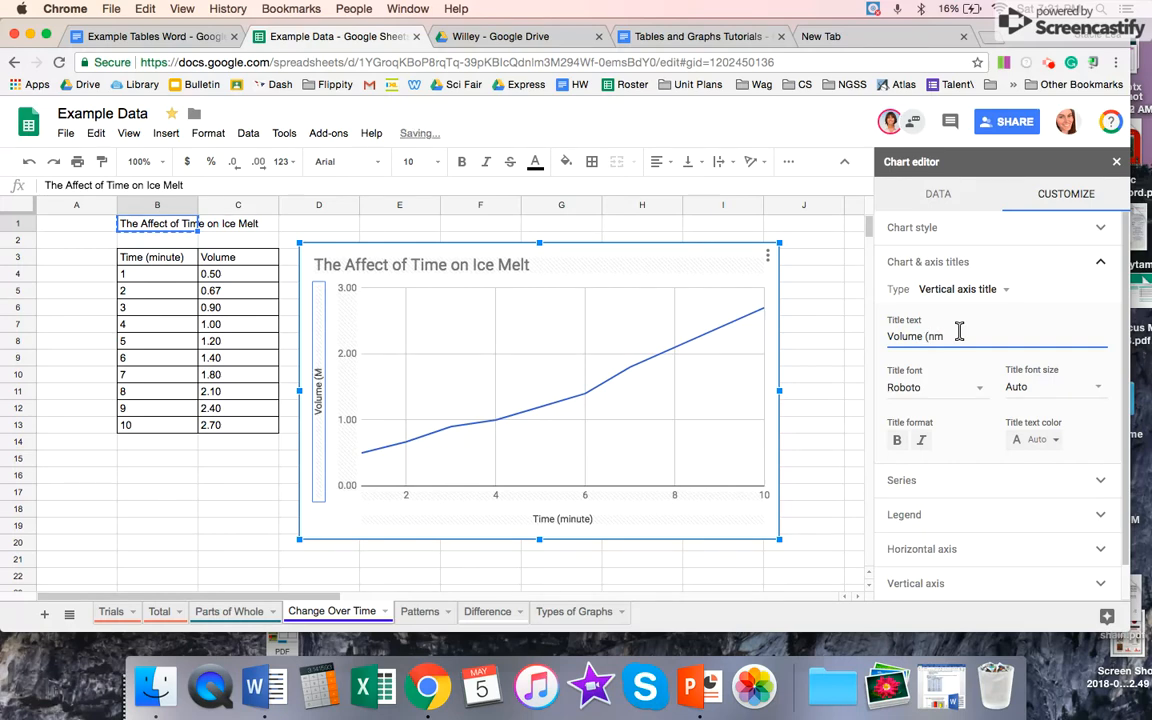
text(L))
click(753, 443)
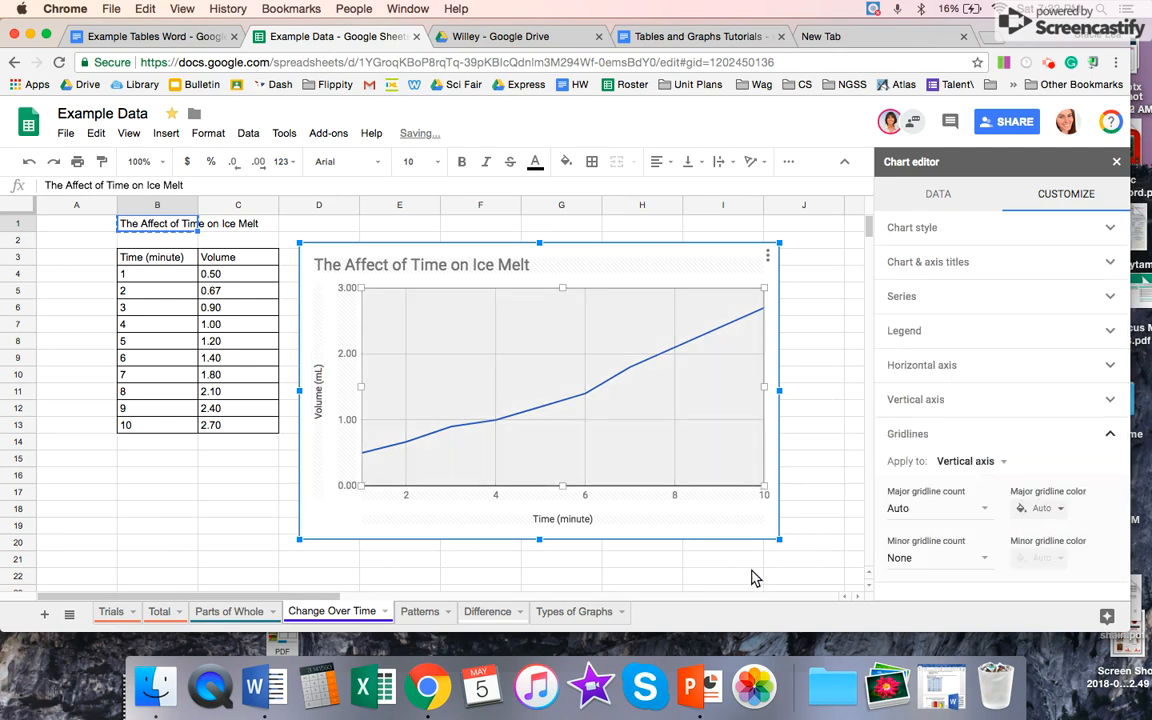
click(745, 576)
Change the color of the Volume line to dark magenta and close the chart settings
double_click(610, 386)
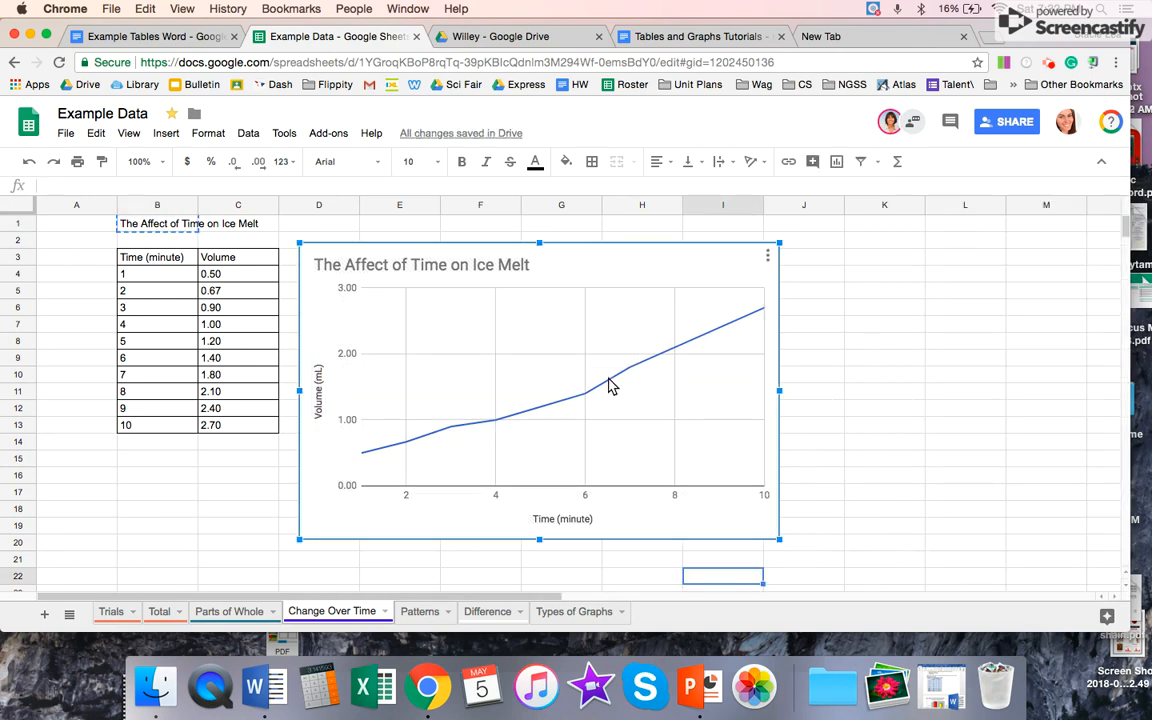
click(903, 371)
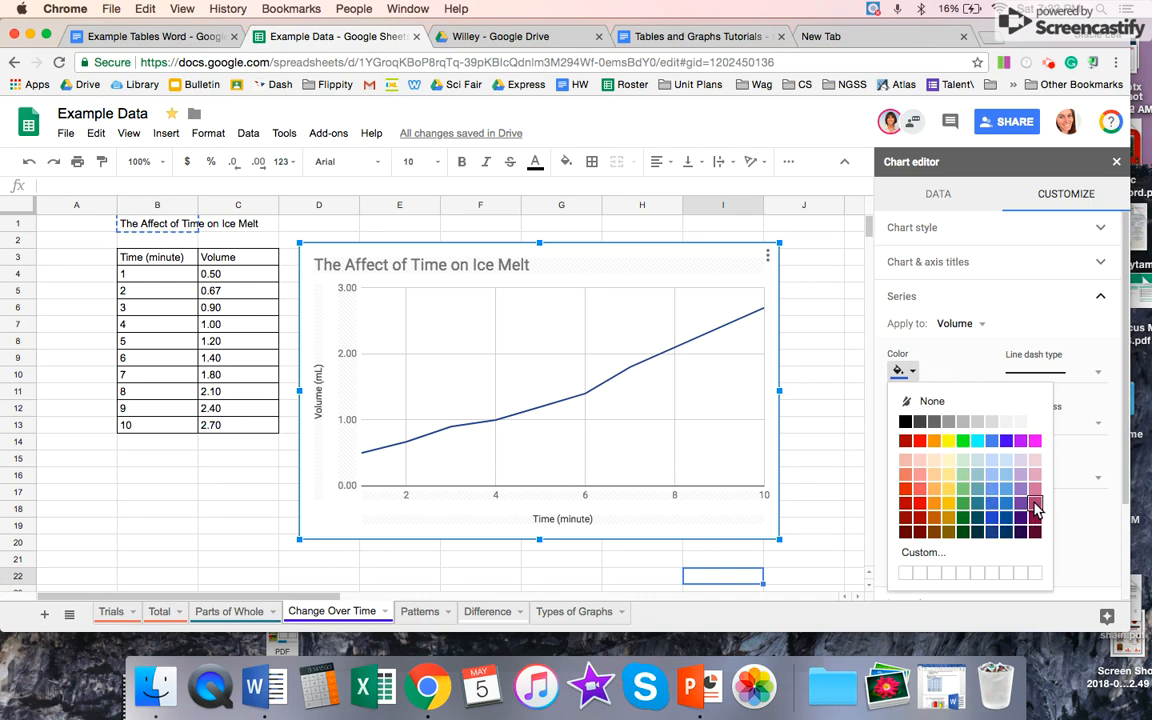
click(1035, 506)
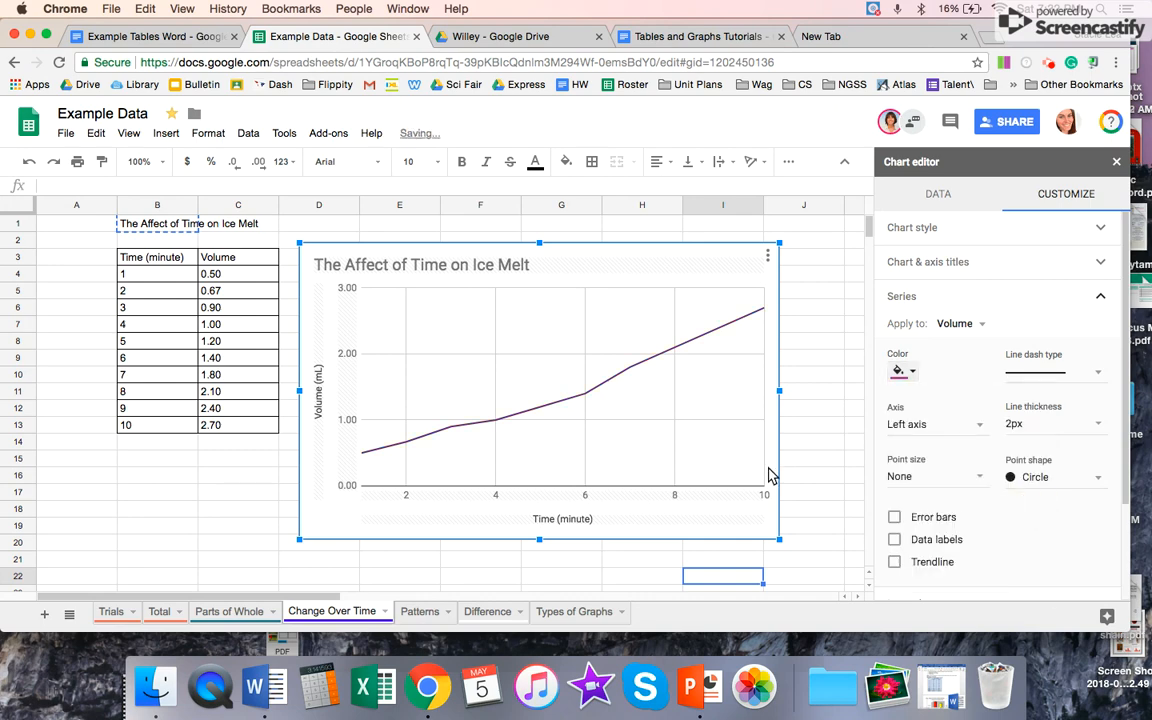
click(810, 425)
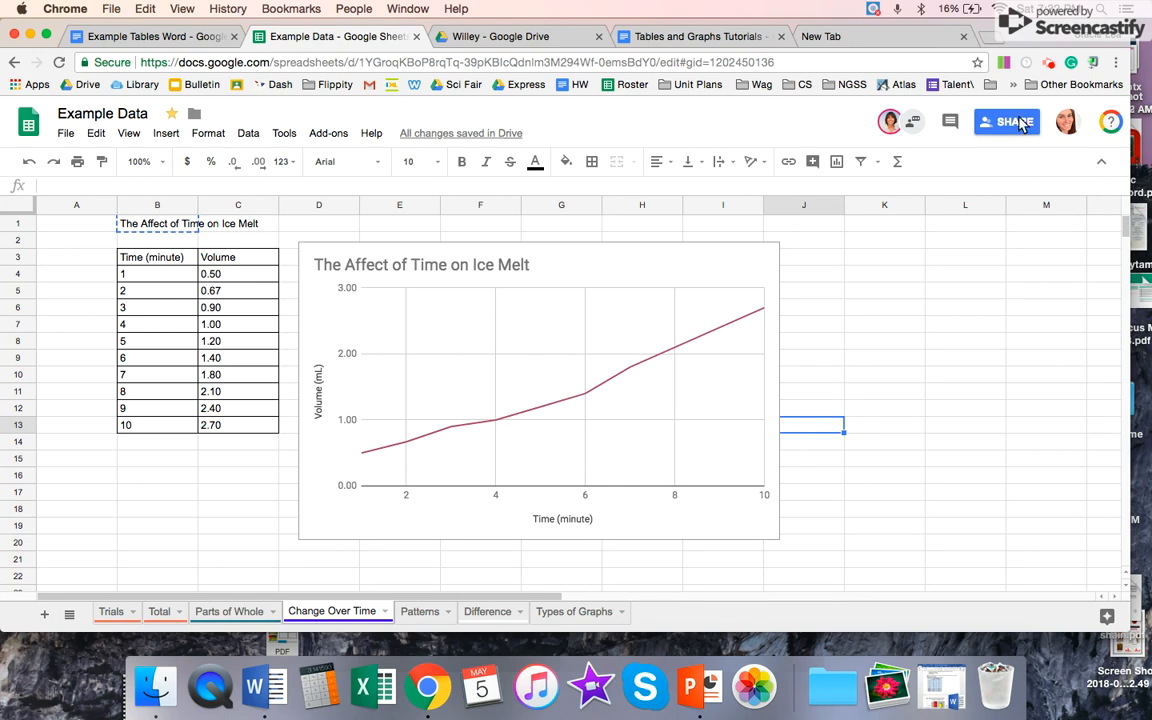